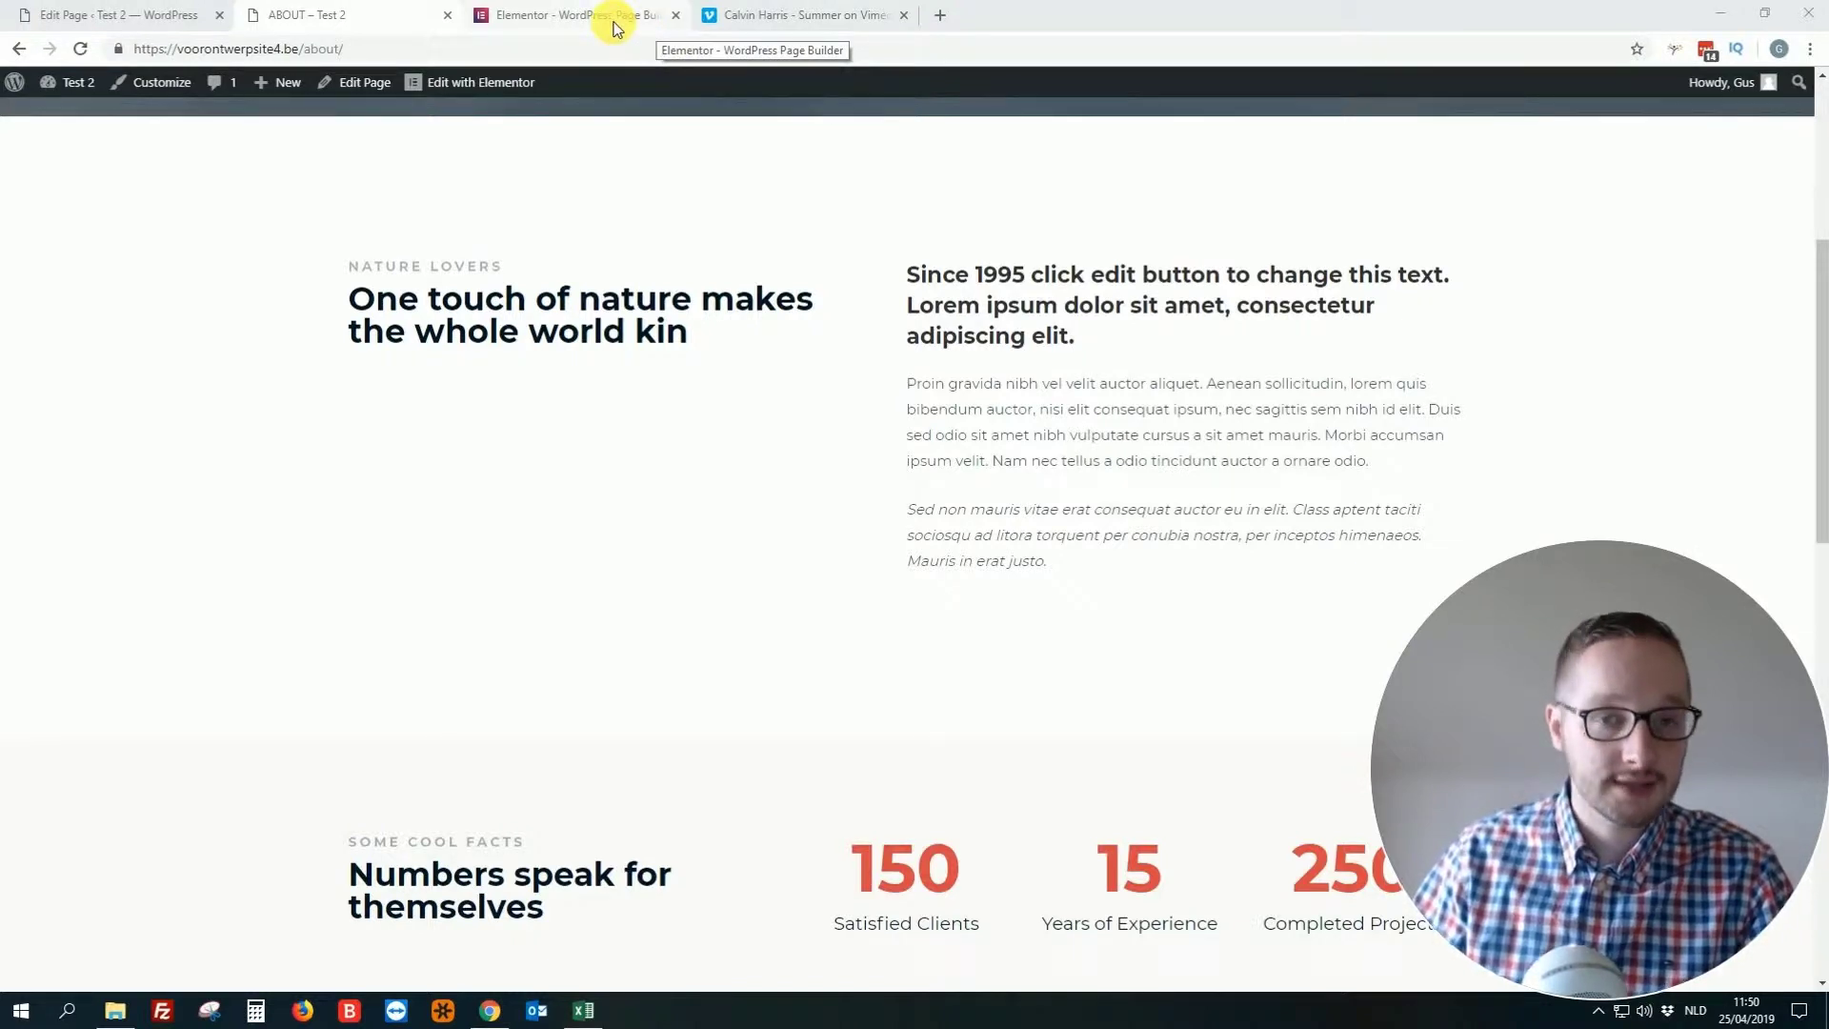
# Copy the Calvin Harris - Summer video's Vimeo URL, then go to the Elementor site tab.
pyautogui.click(762, 17)
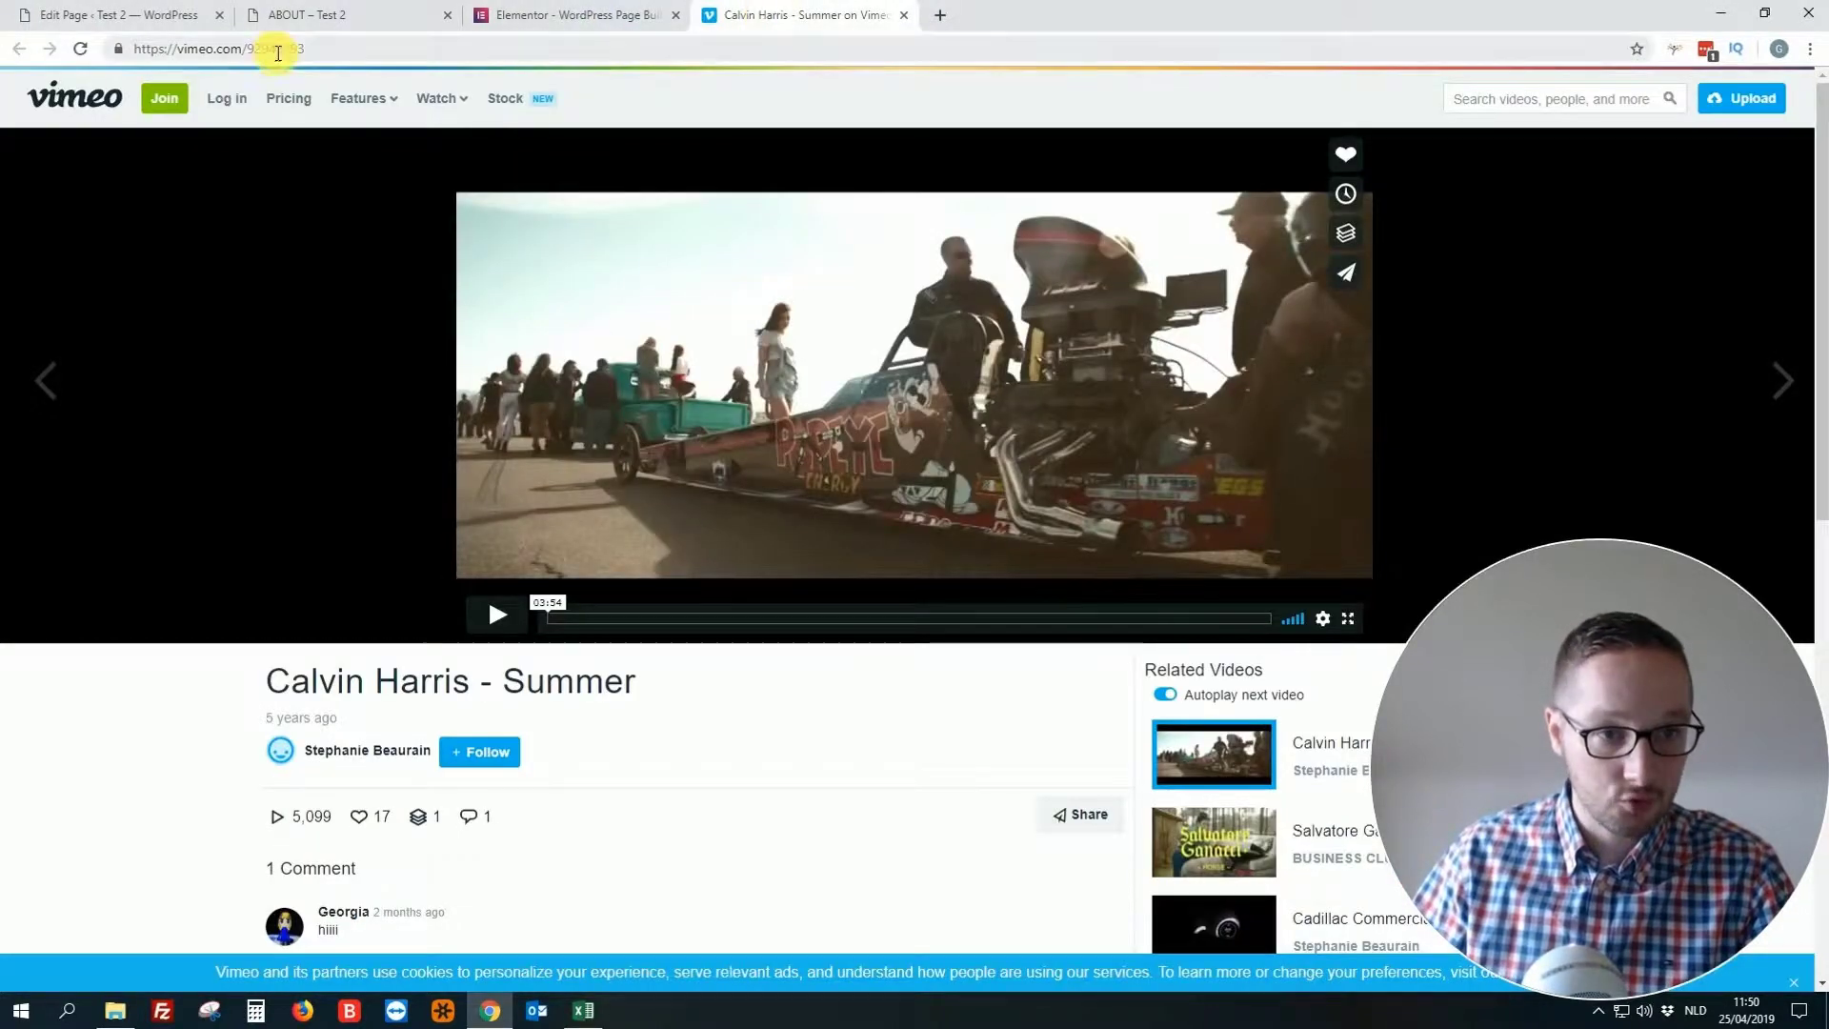
pyautogui.click(279, 51)
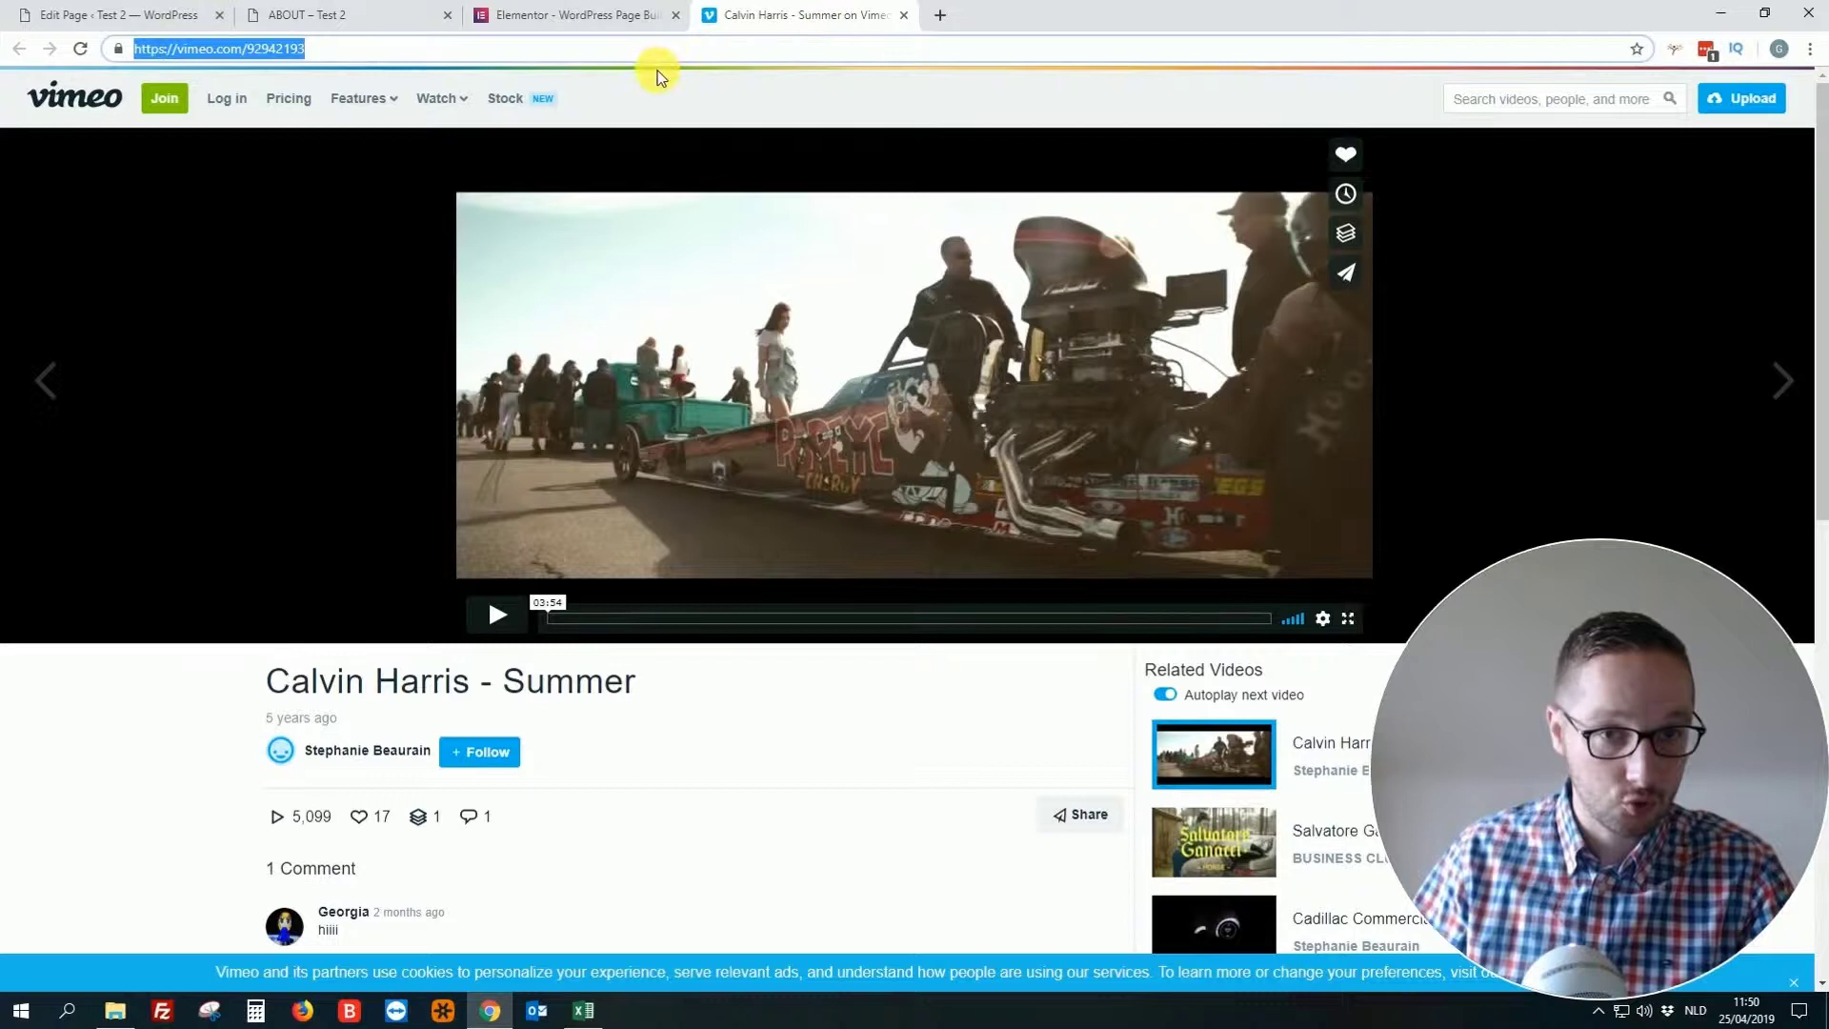
pyautogui.rightClick(255, 49)
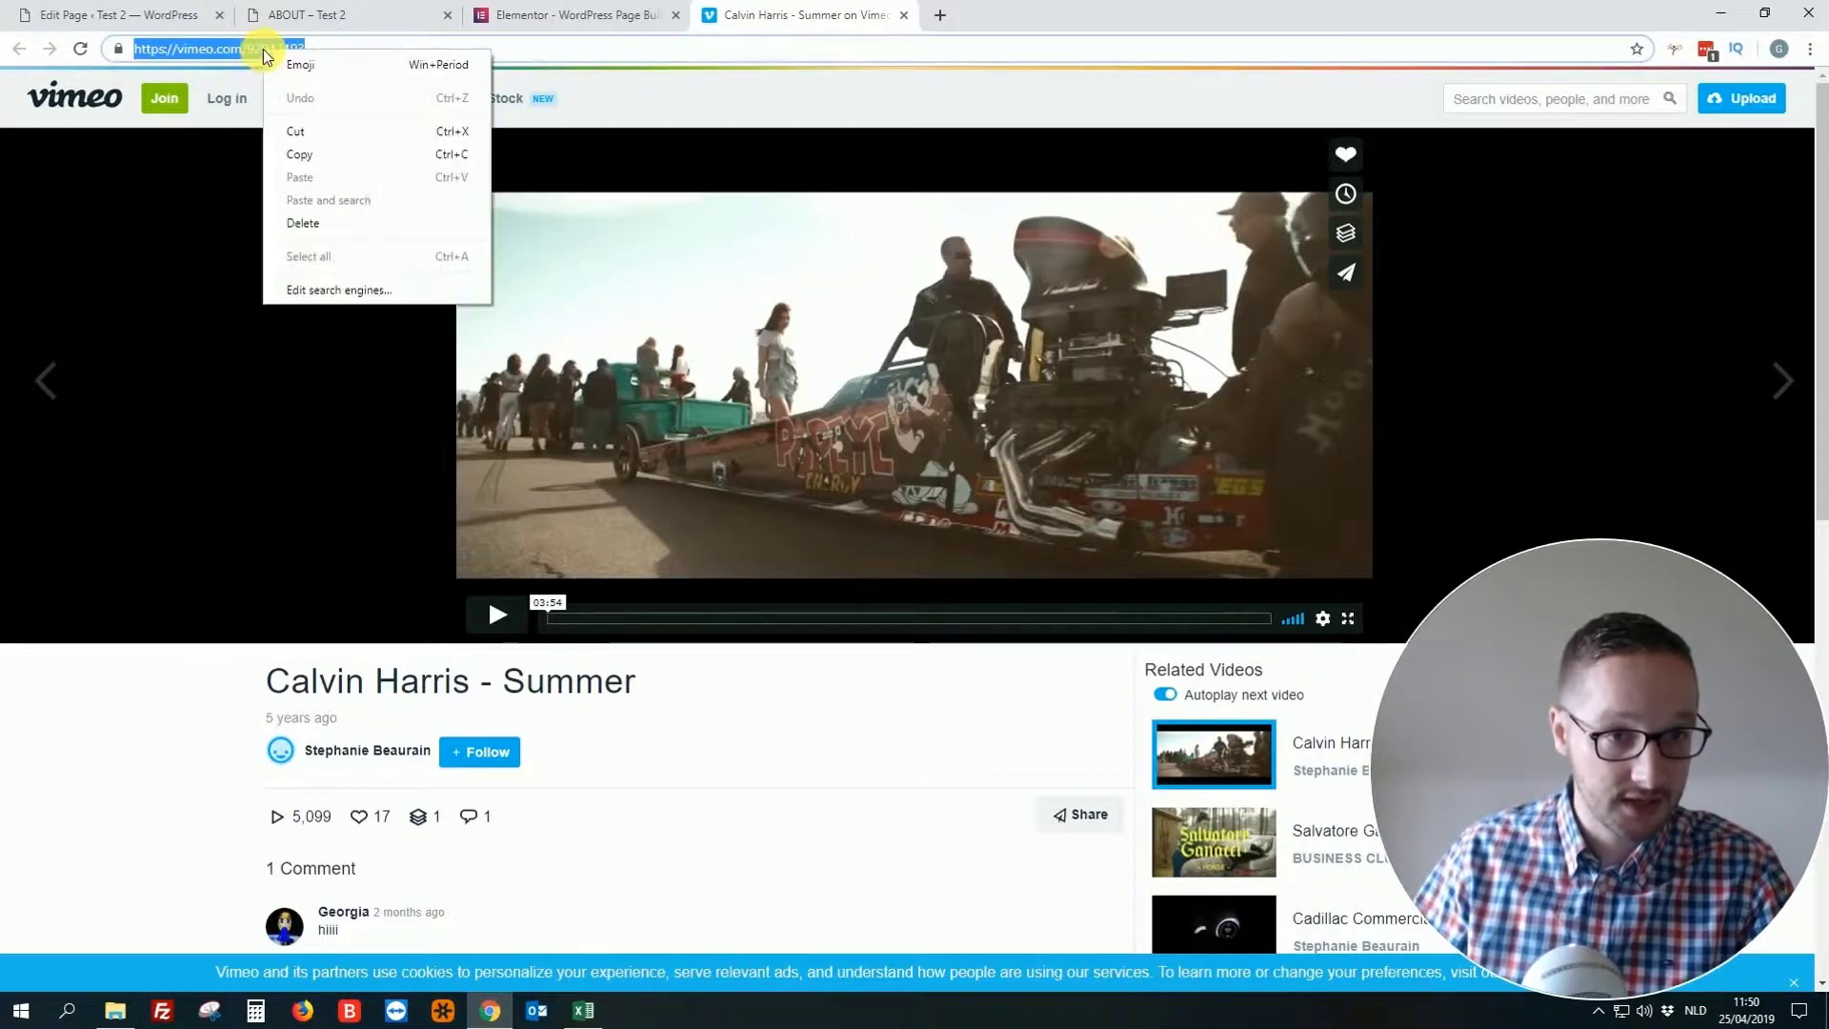
pyautogui.click(291, 150)
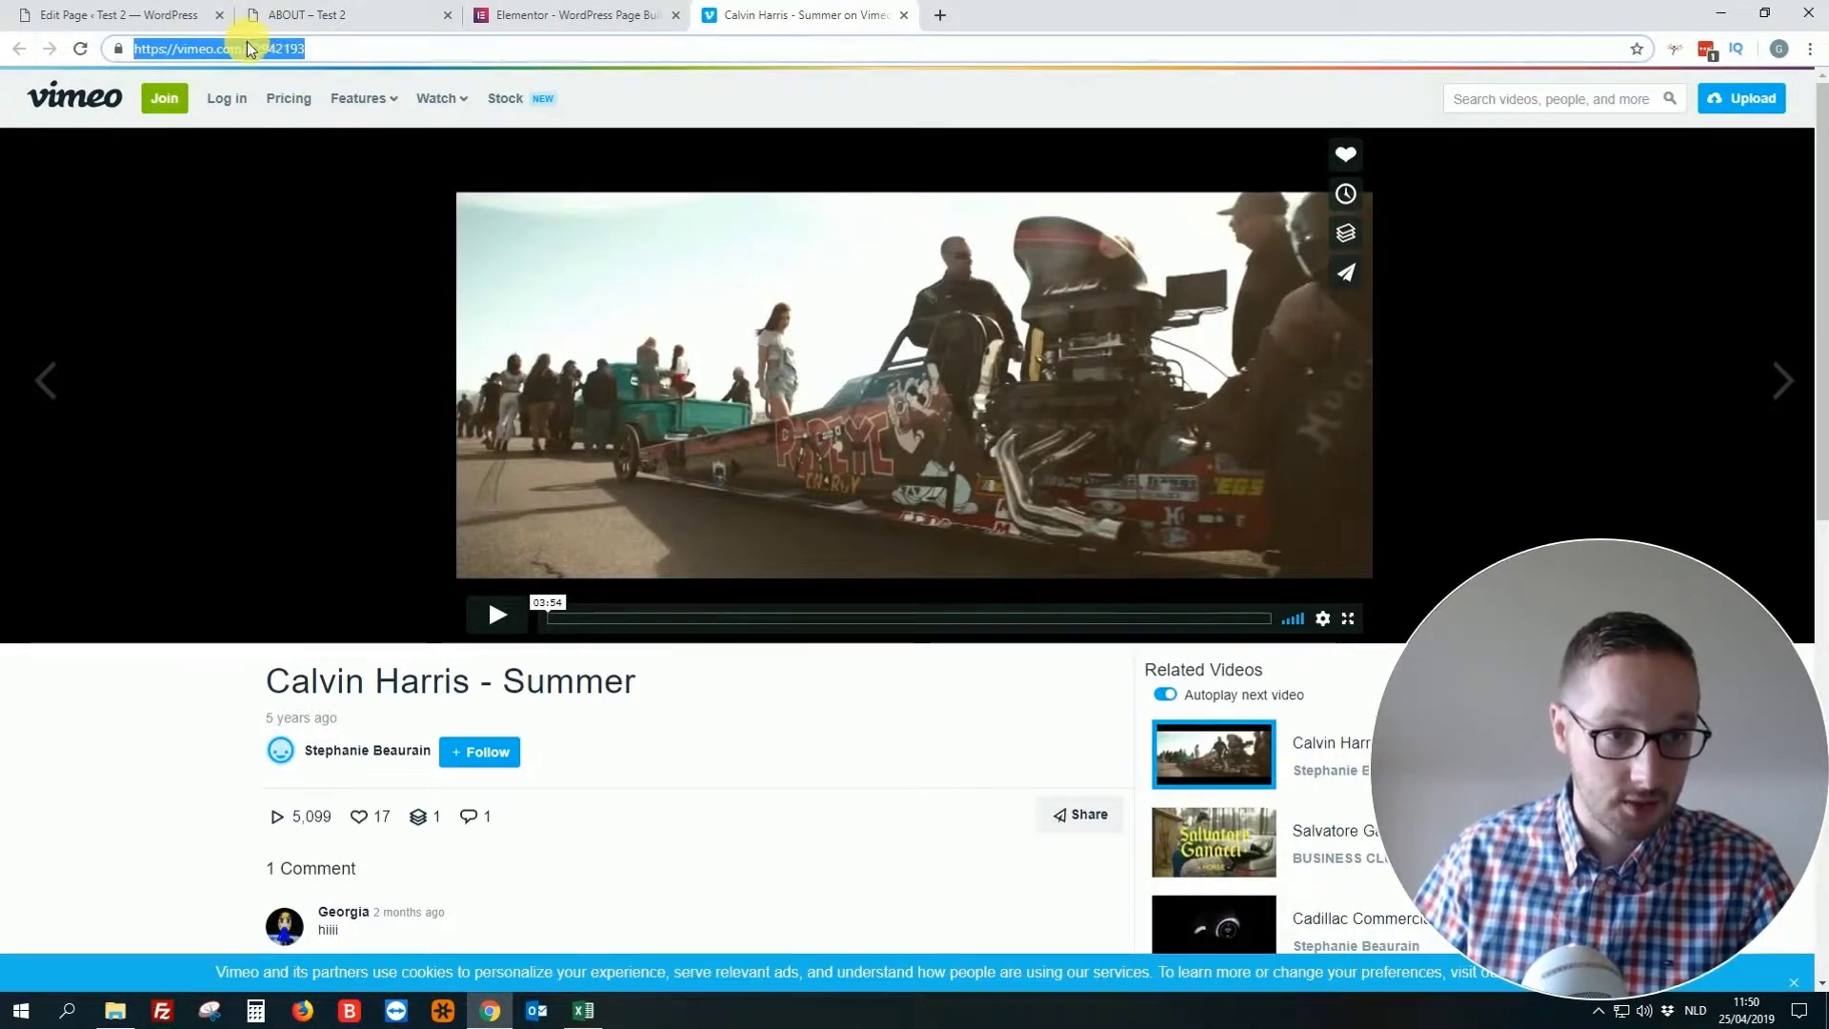
pyautogui.moveTo(431, 103)
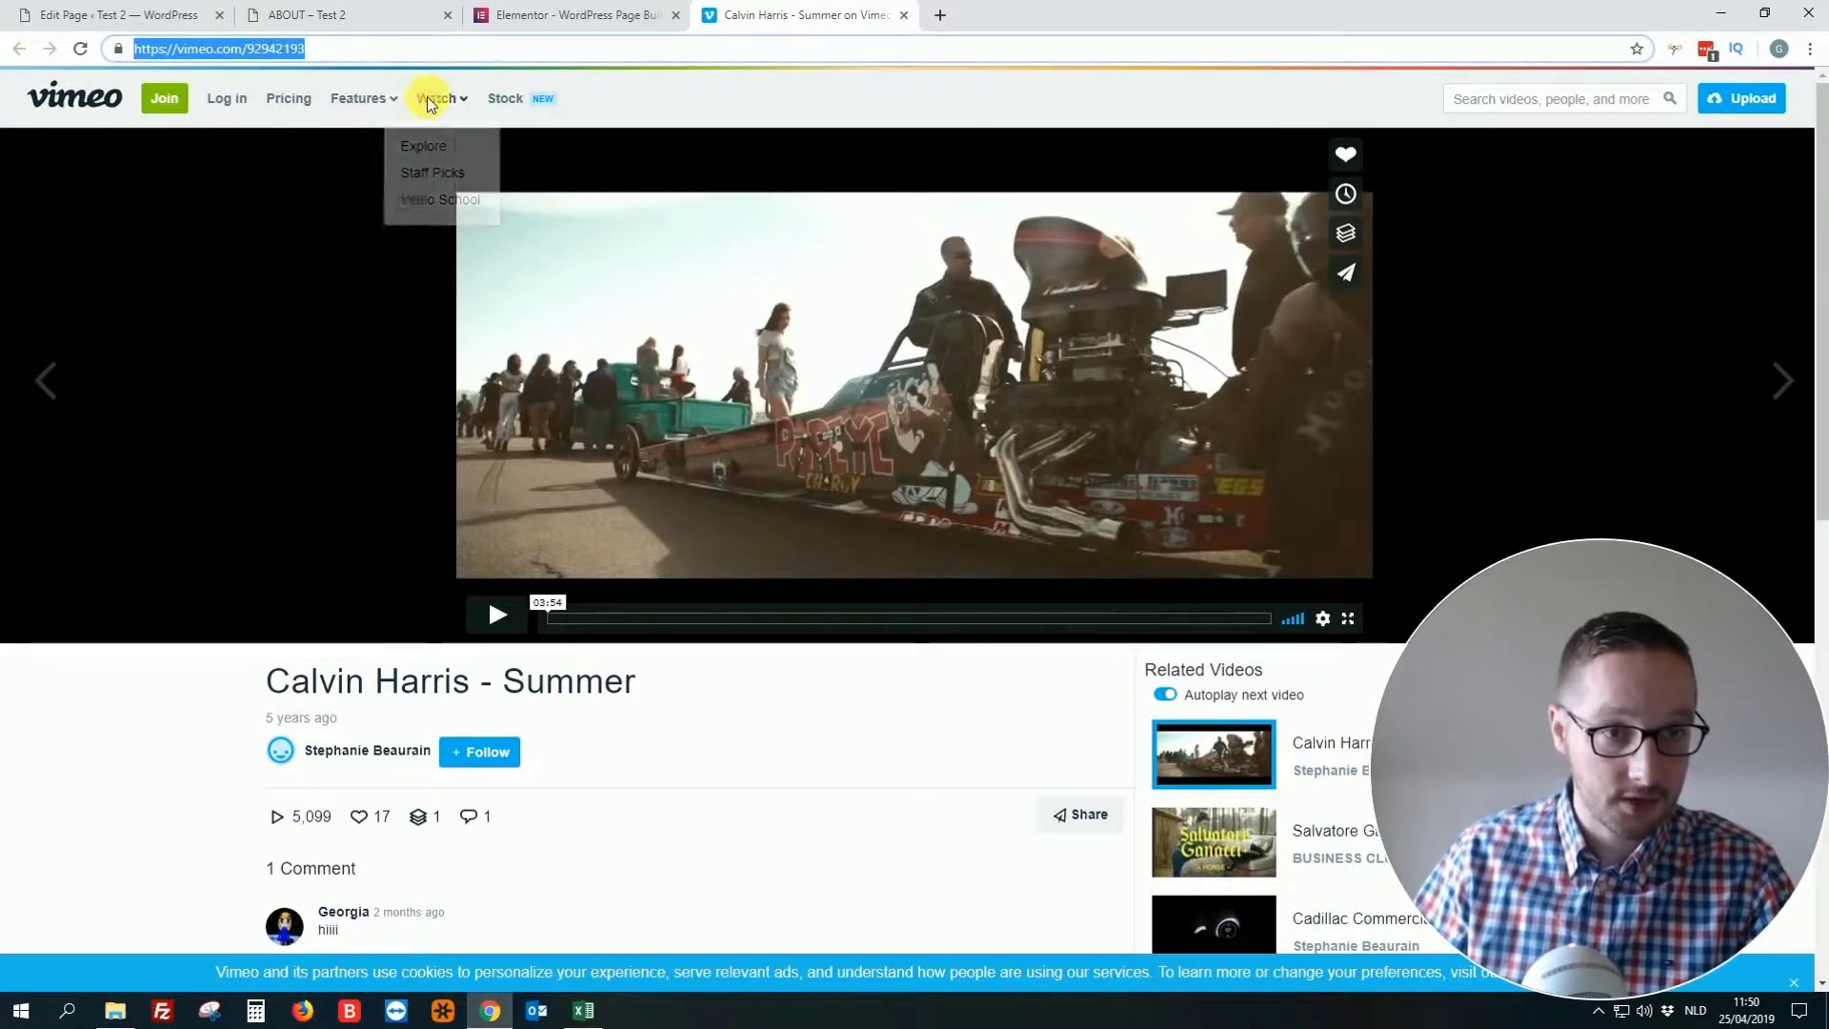
pyautogui.click(606, 19)
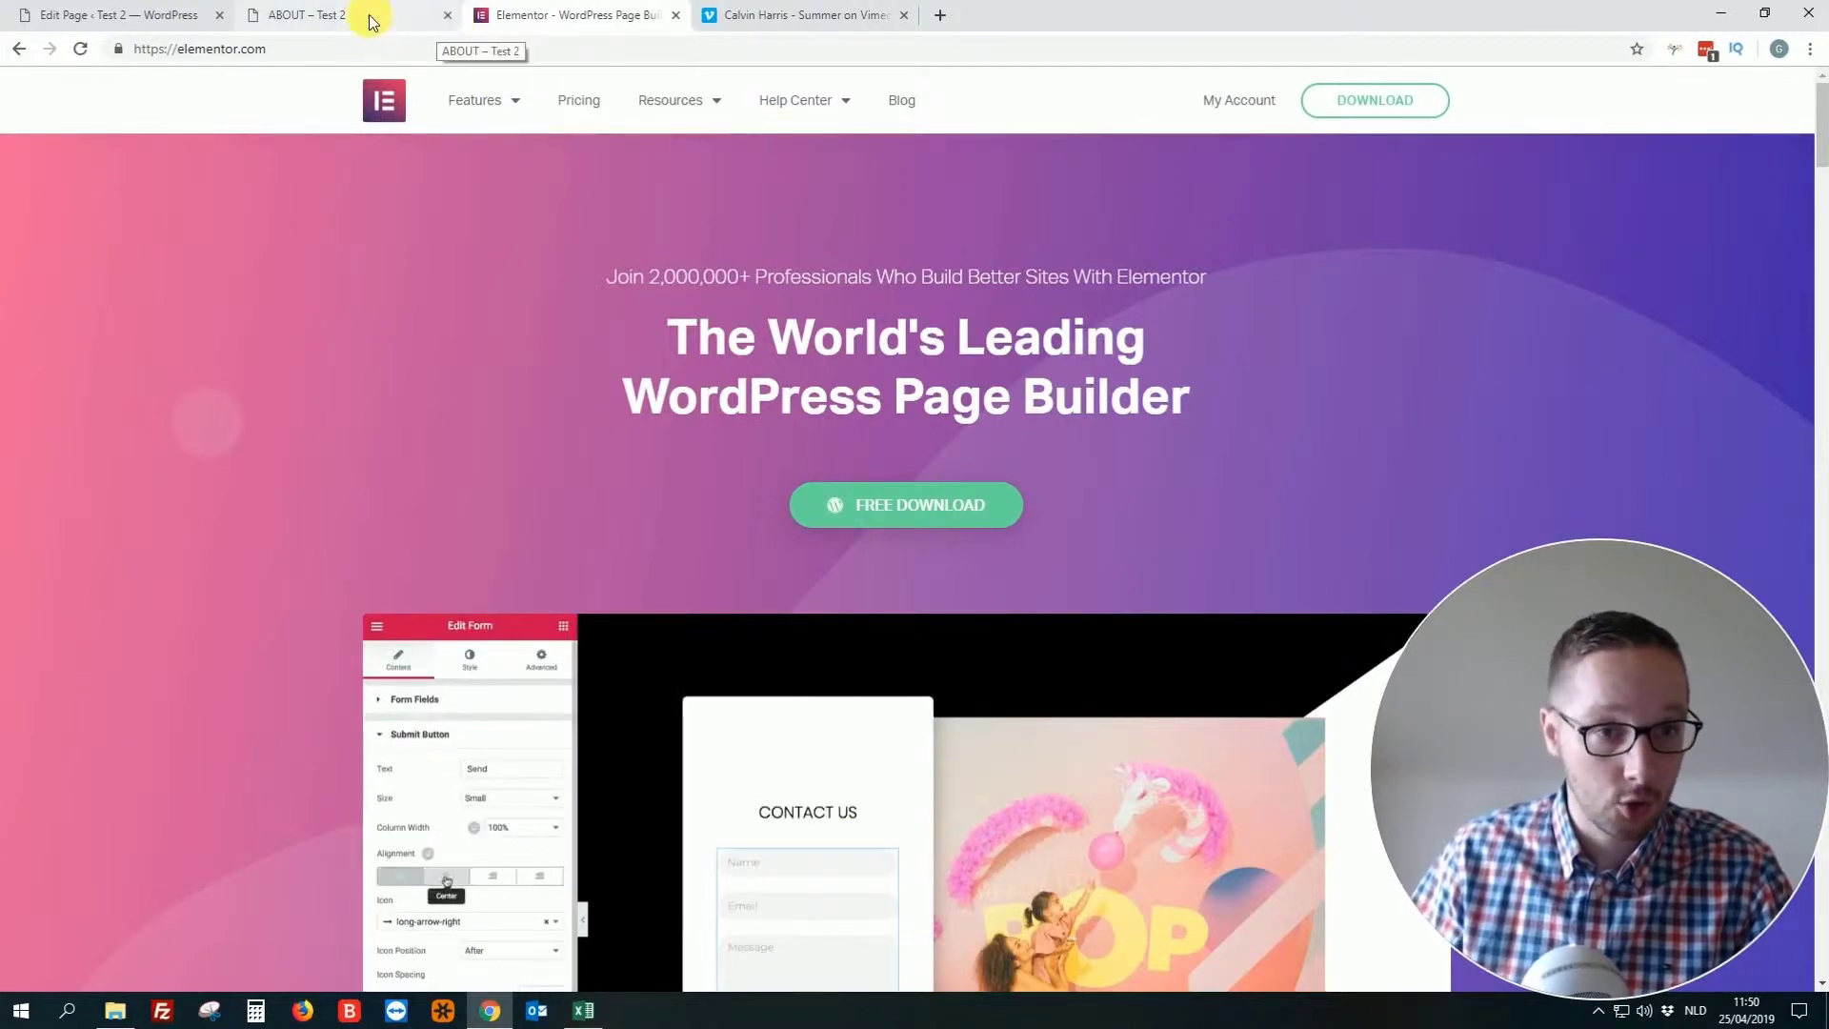
# From the WordPress dashboard, add a new page titled 'Vimeo Page' and open it in Elementor.
pyautogui.click(116, 17)
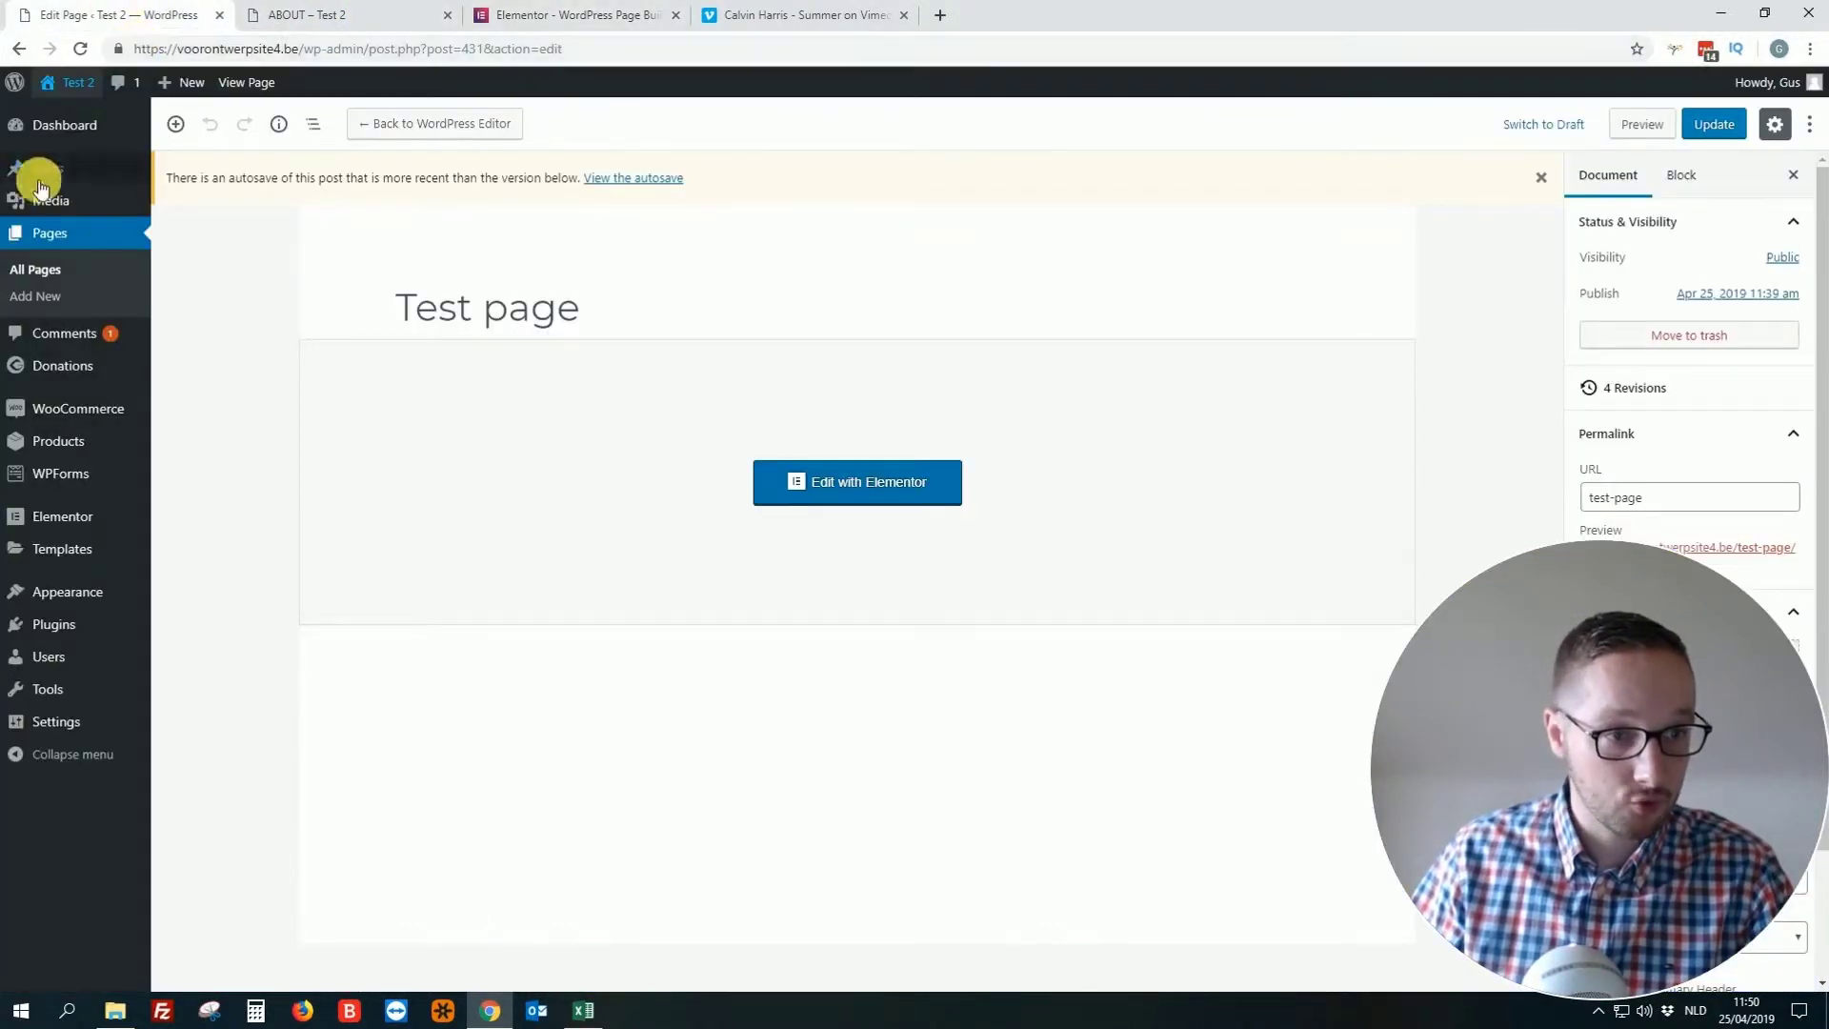
pyautogui.click(68, 126)
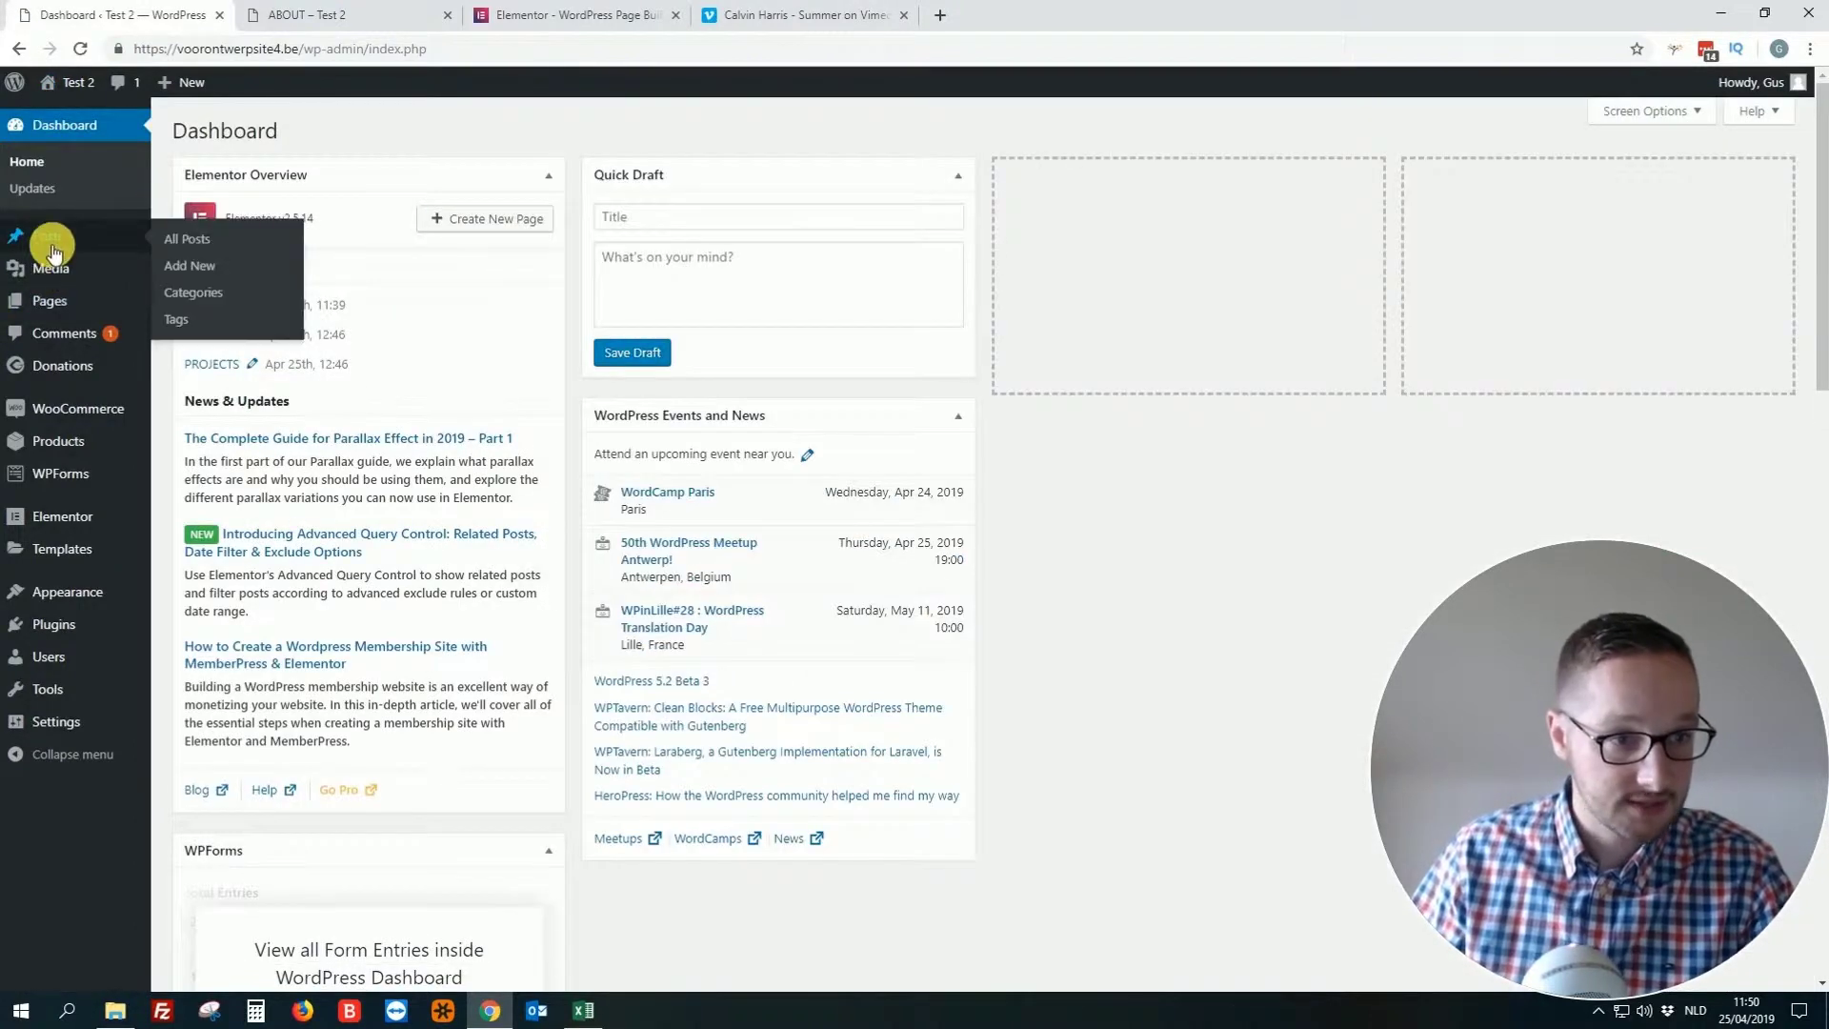
pyautogui.moveTo(54, 300)
pyautogui.click(207, 343)
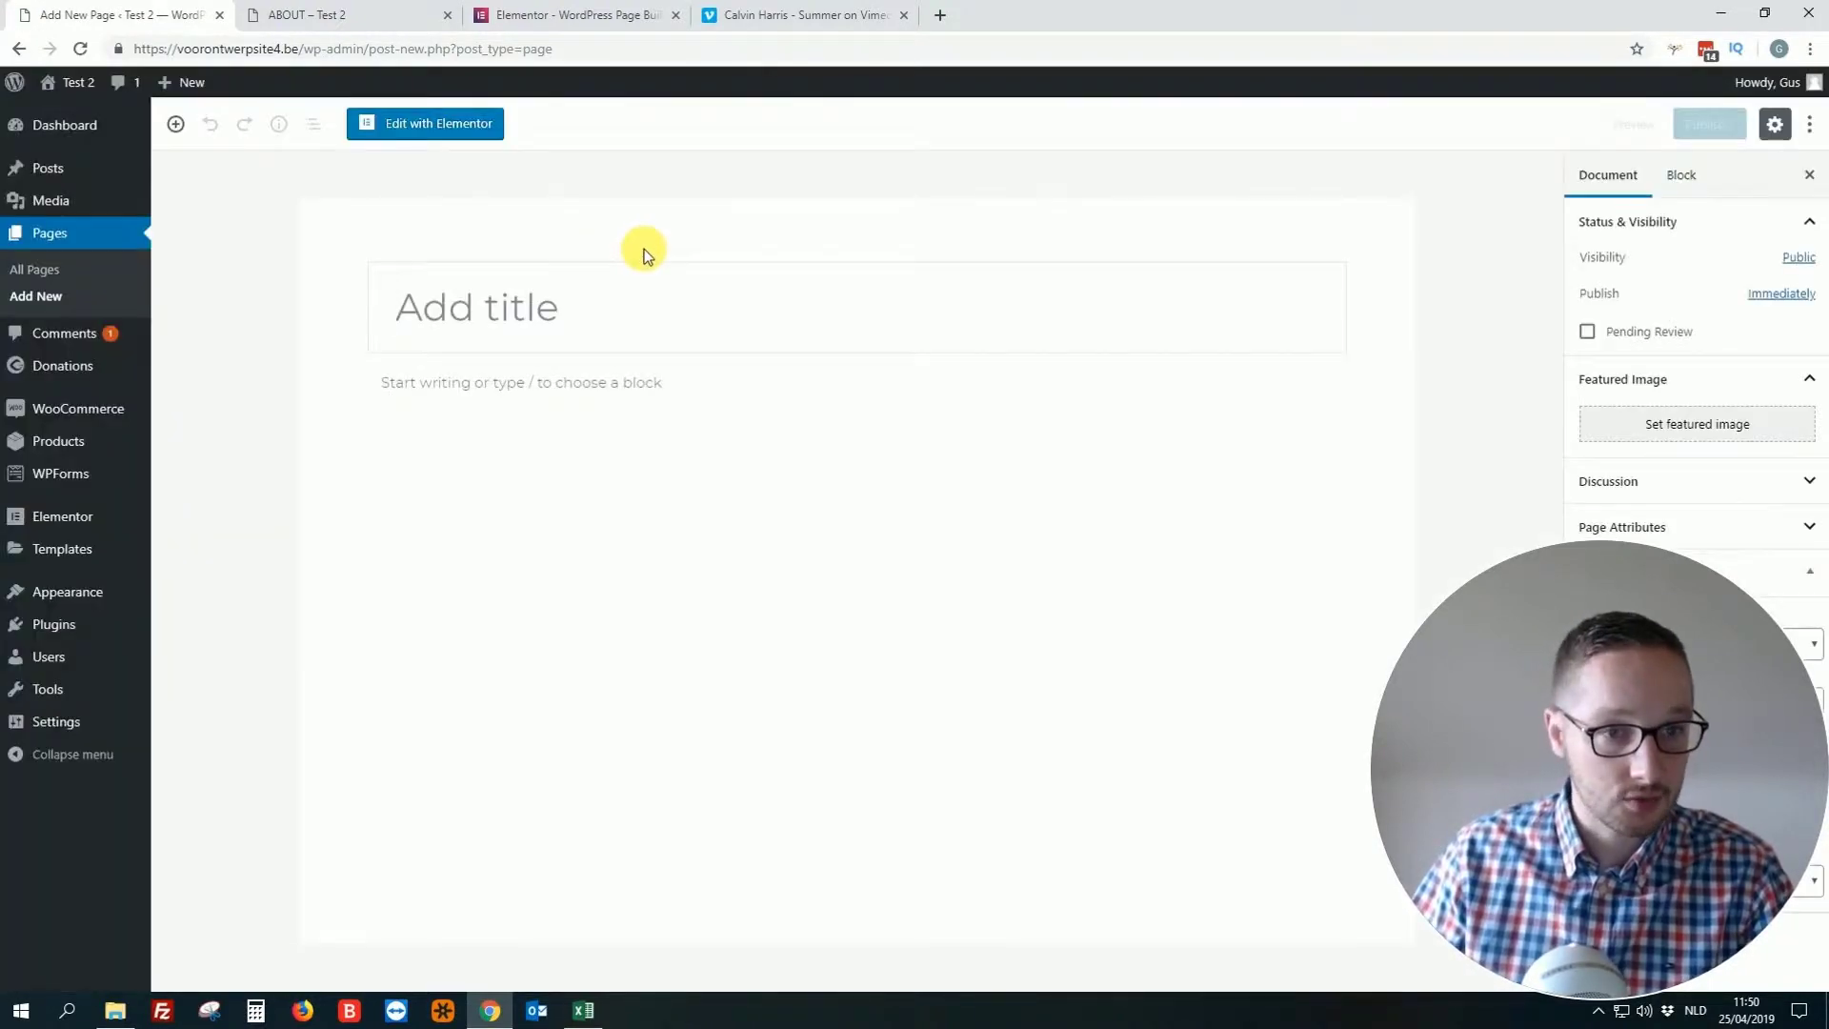
pyautogui.click(452, 265)
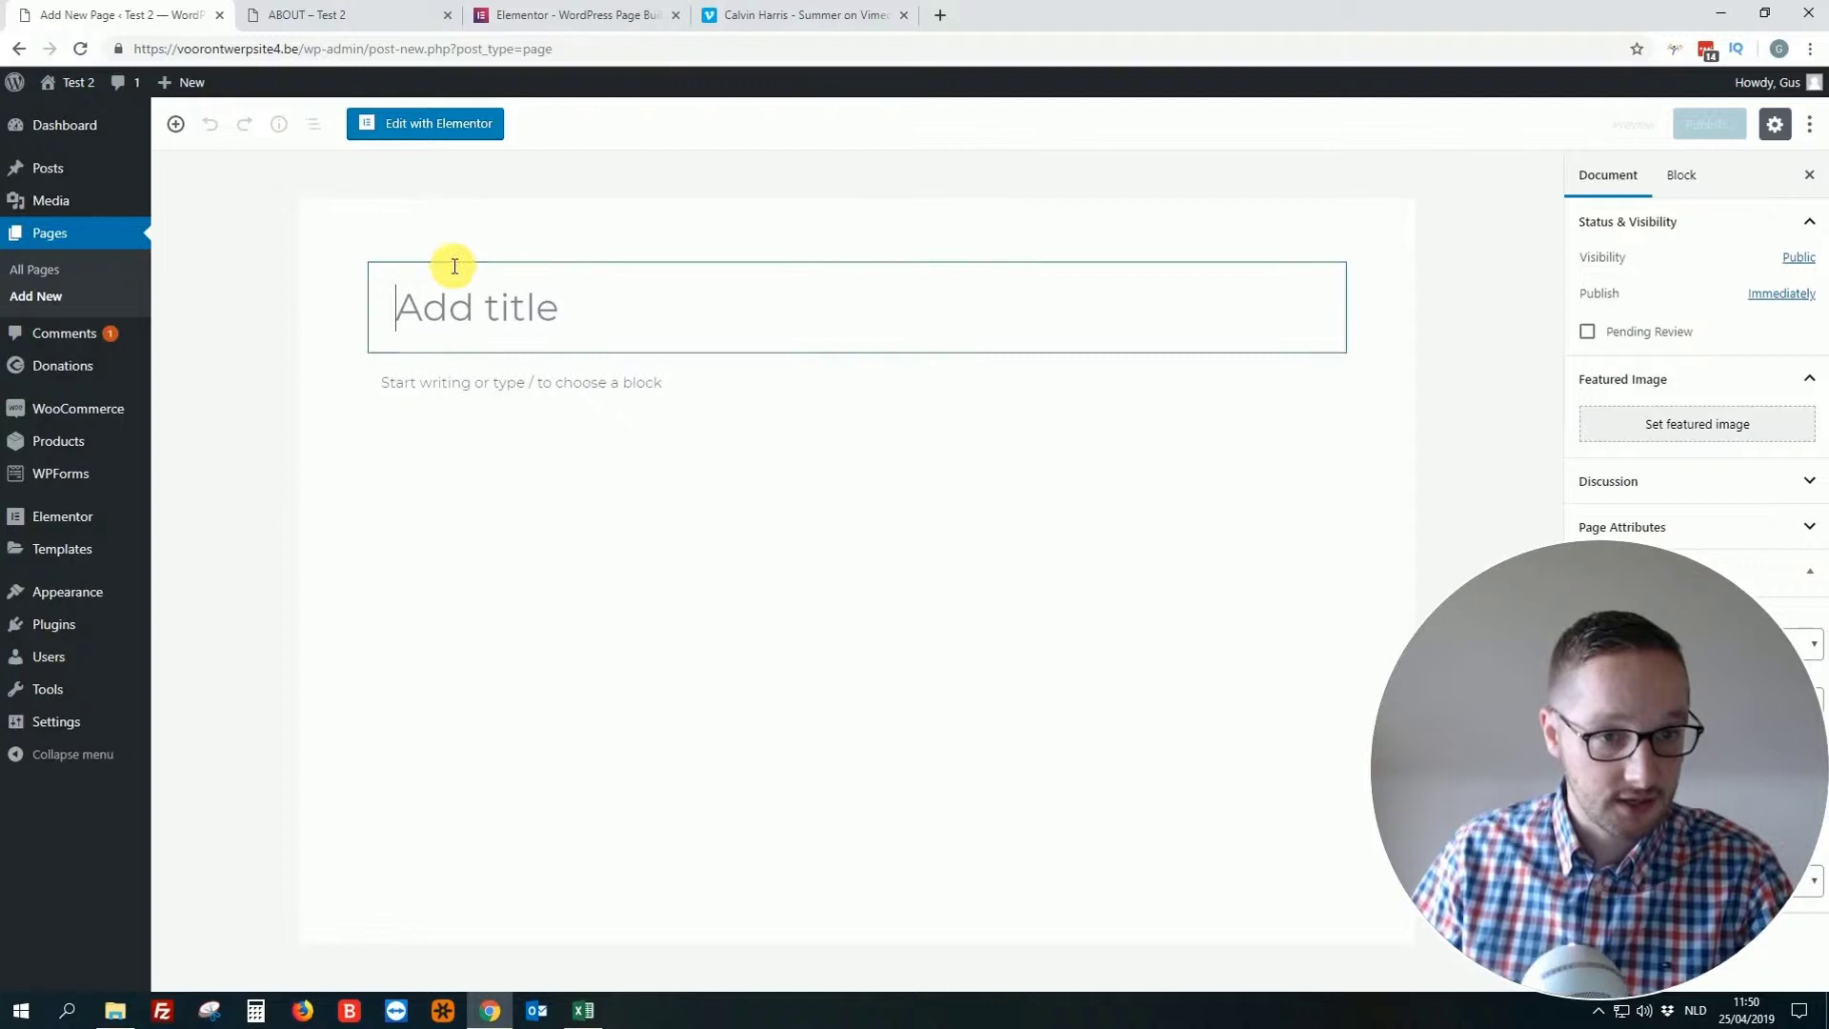
pyautogui.write('Vimeo Page')
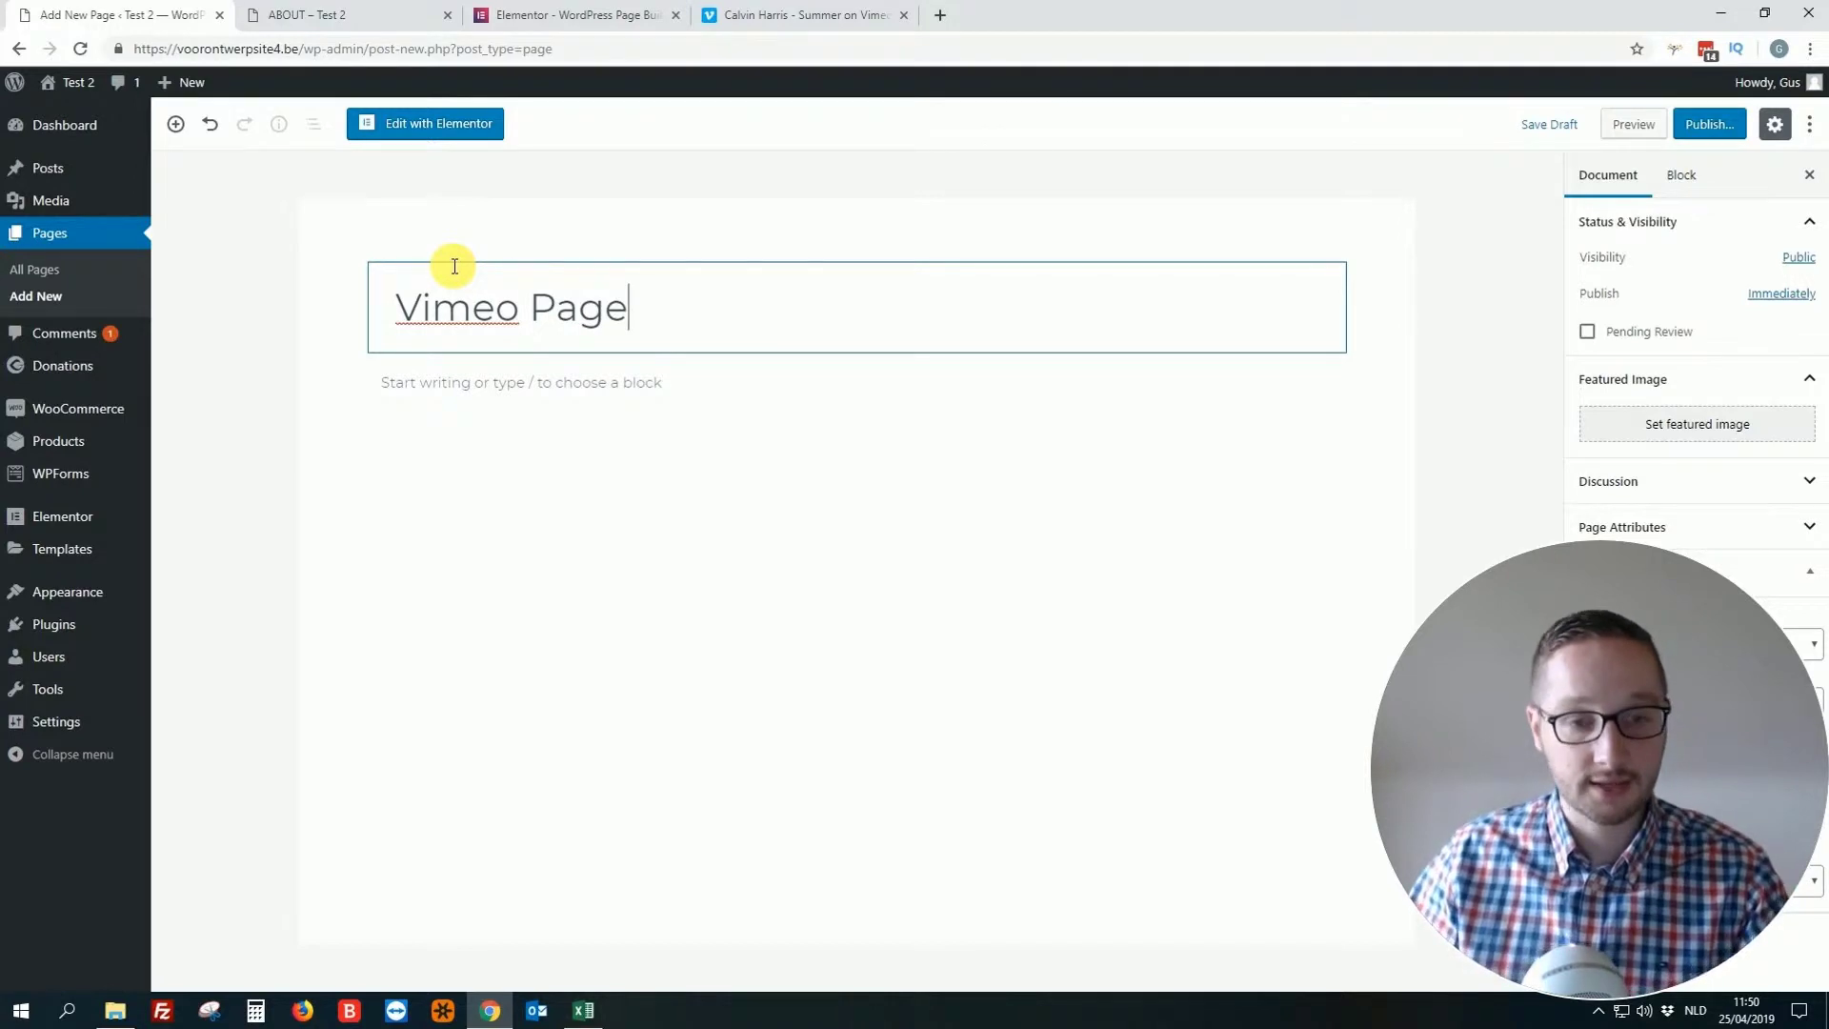
pyautogui.click(424, 125)
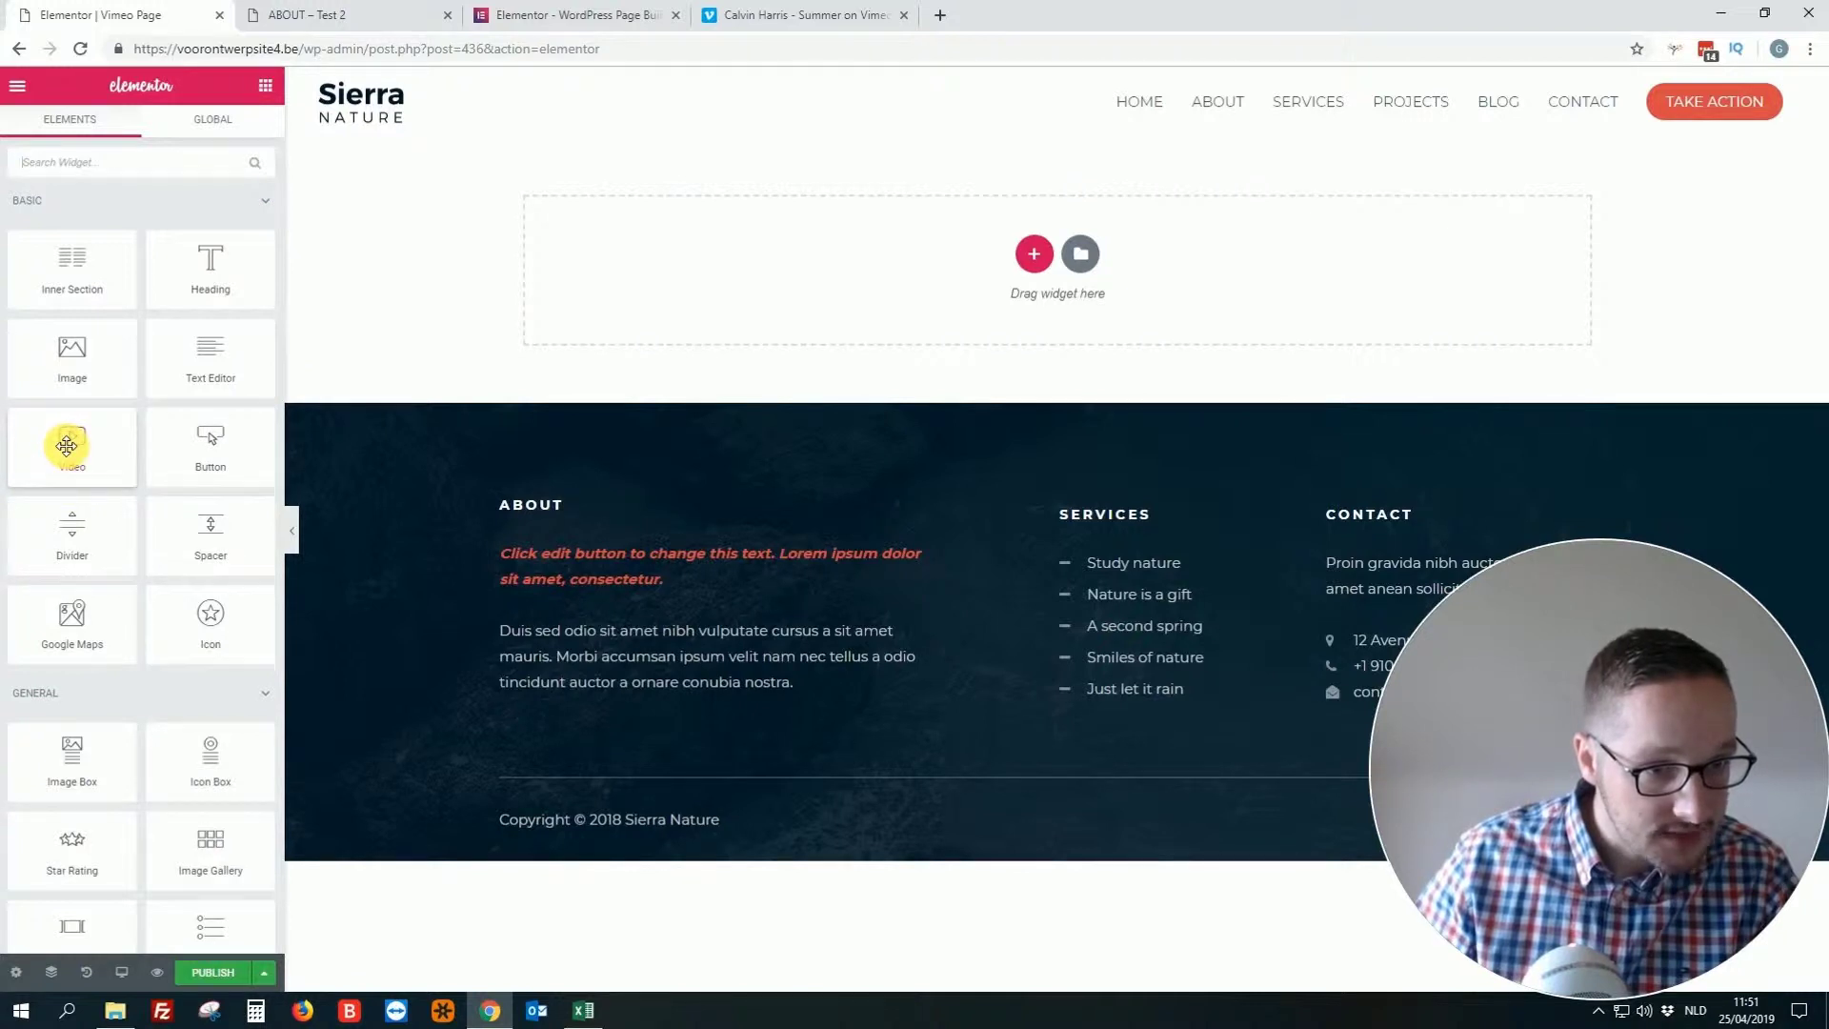
# Drag the Video widget from the Elements panel into the empty section.
pyautogui.moveTo(60, 447); pyautogui.dragTo(823, 283)
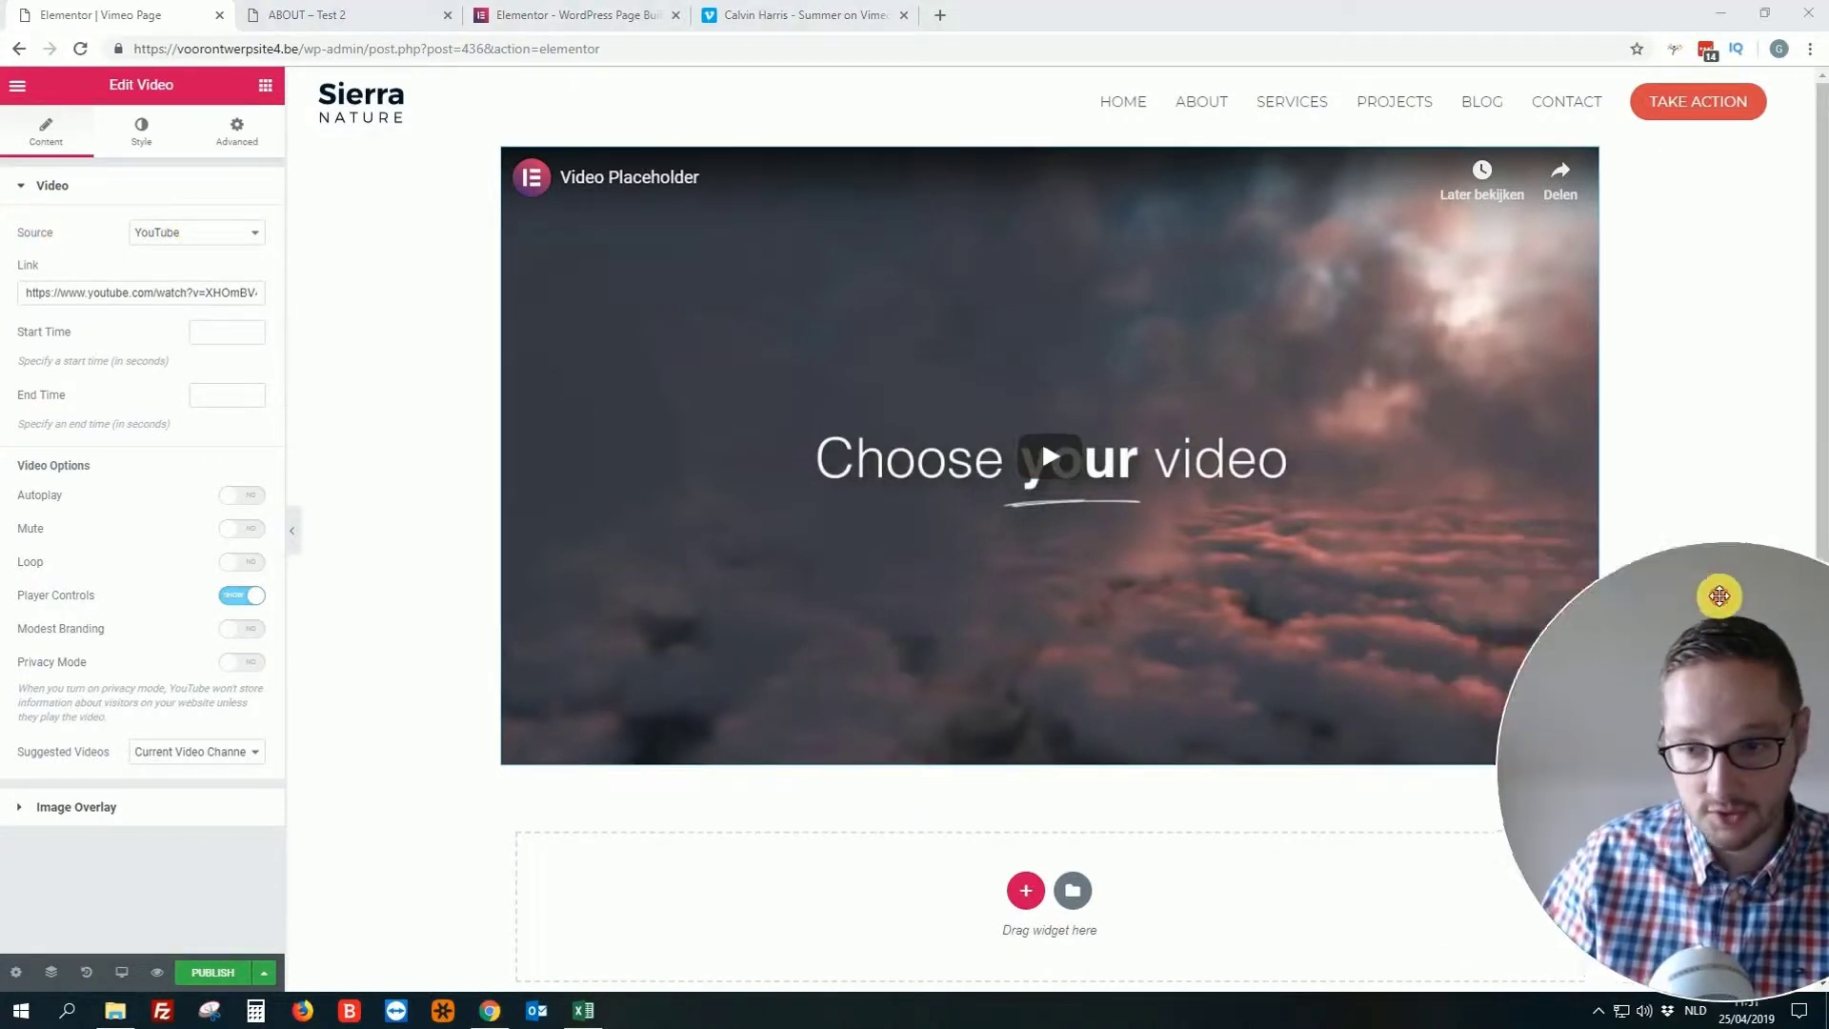
pyautogui.click(164, 235)
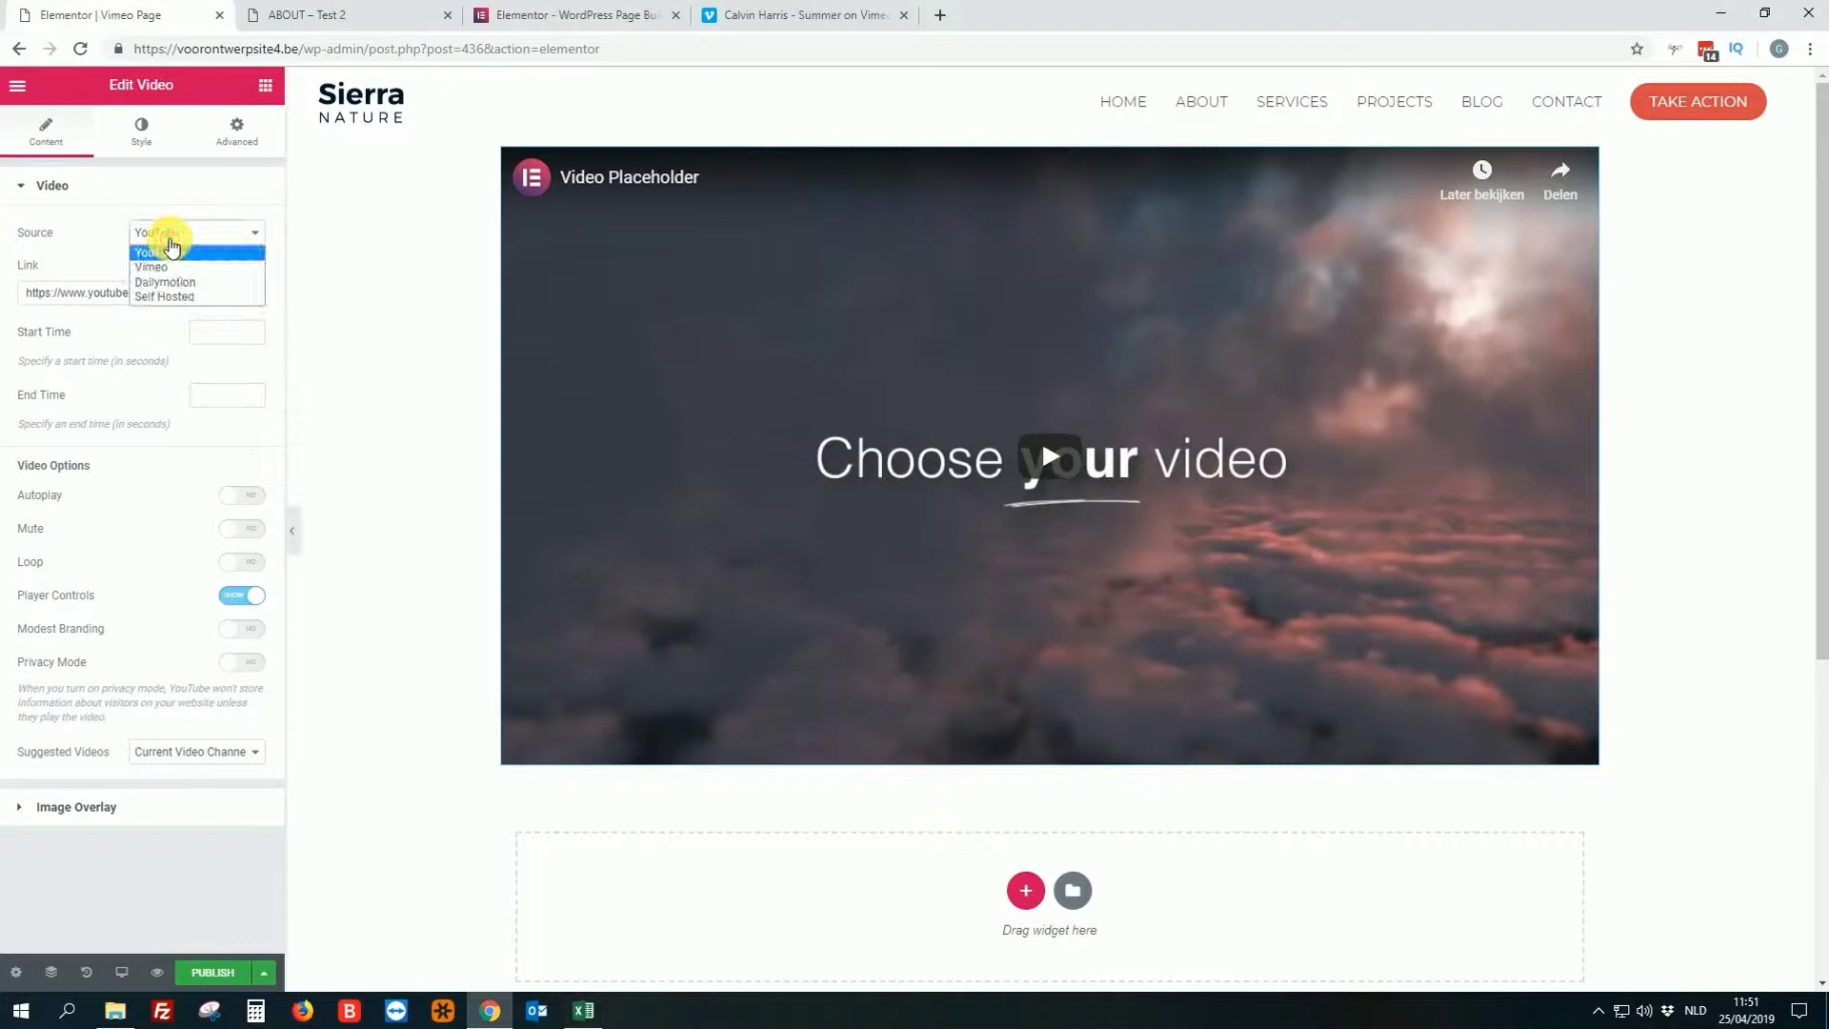
pyautogui.click(166, 268)
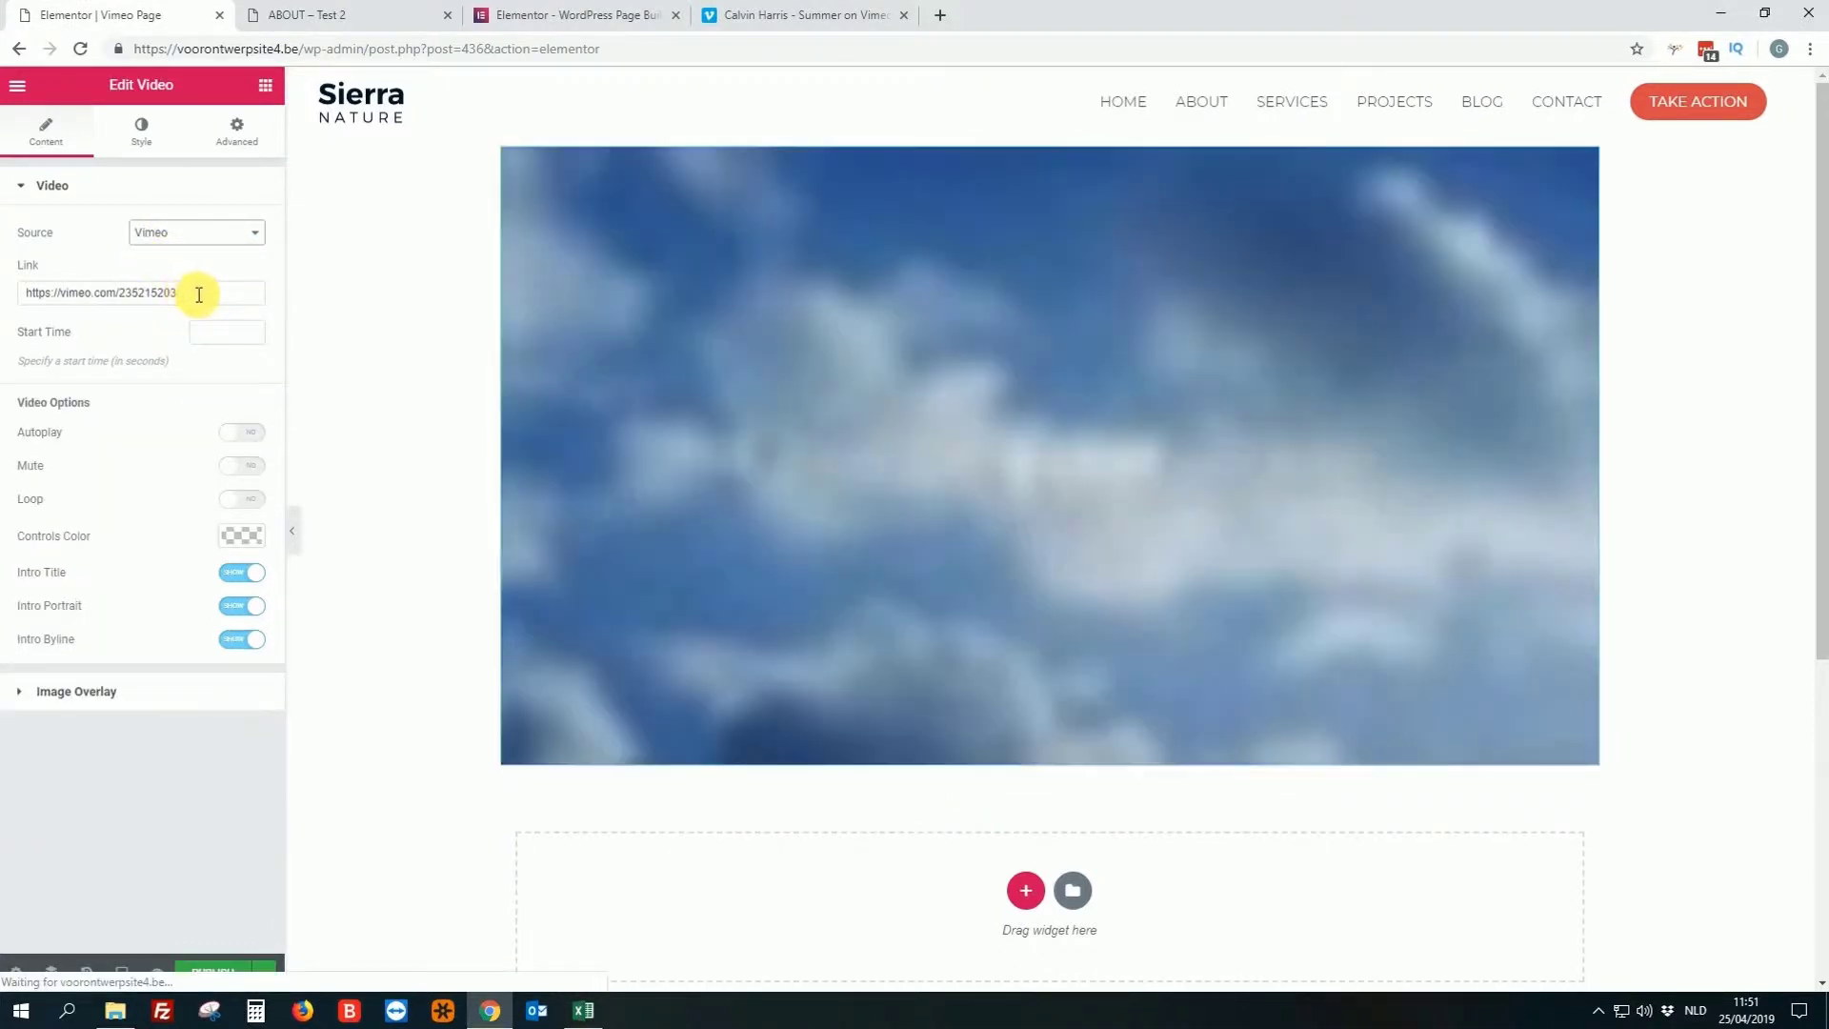
pyautogui.moveTo(191, 293); pyautogui.dragTo(3, 303)
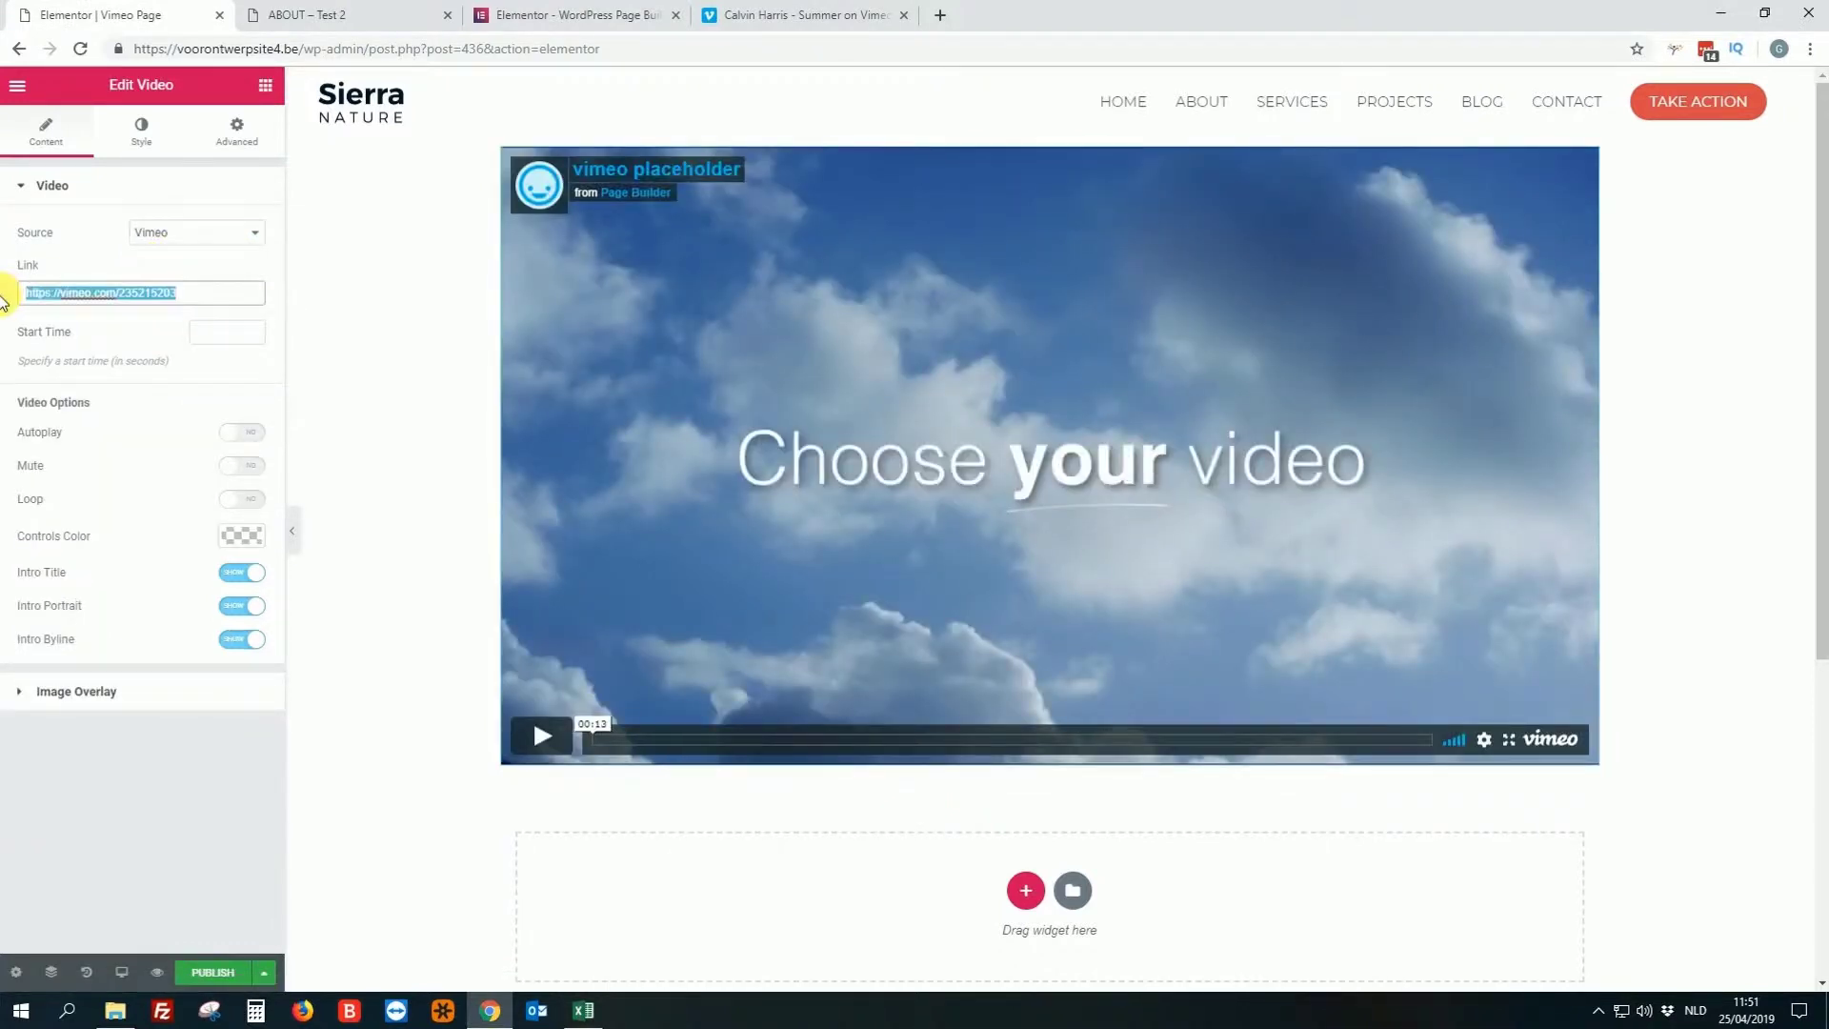
pyautogui.press('BackSpace')
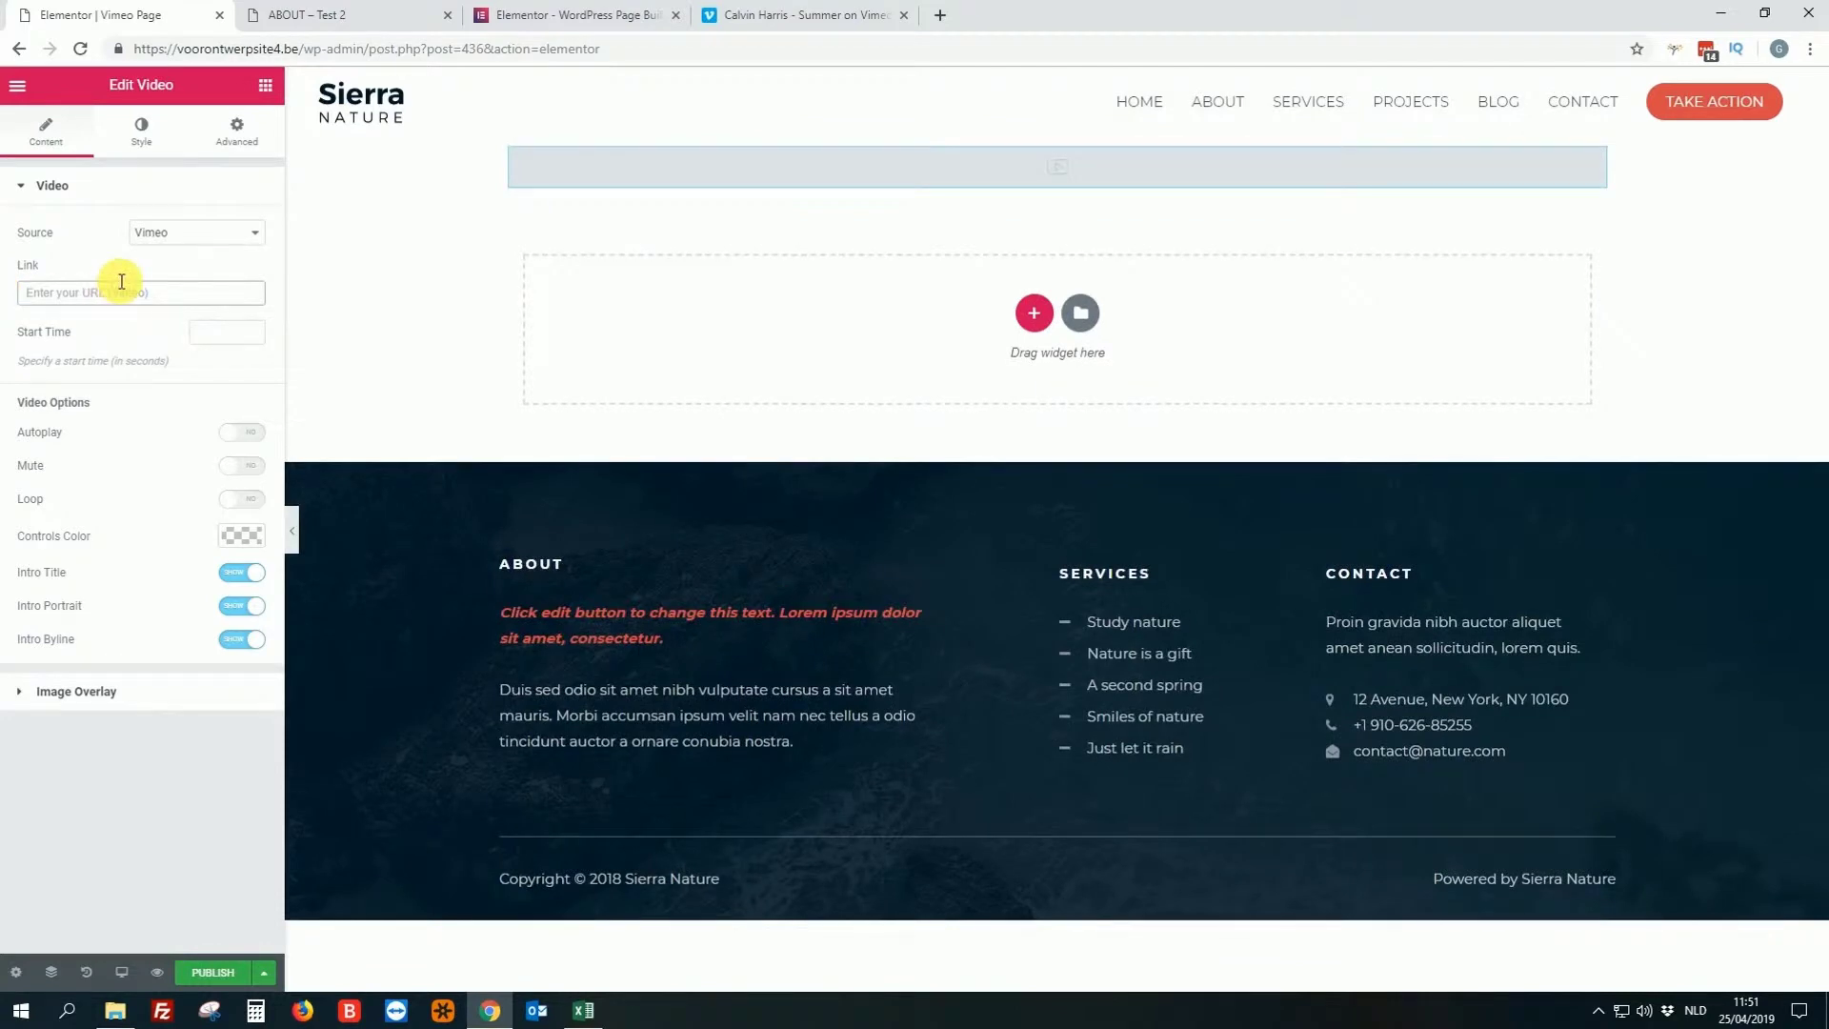
pyautogui.write('https://vimeo.com/92842193')
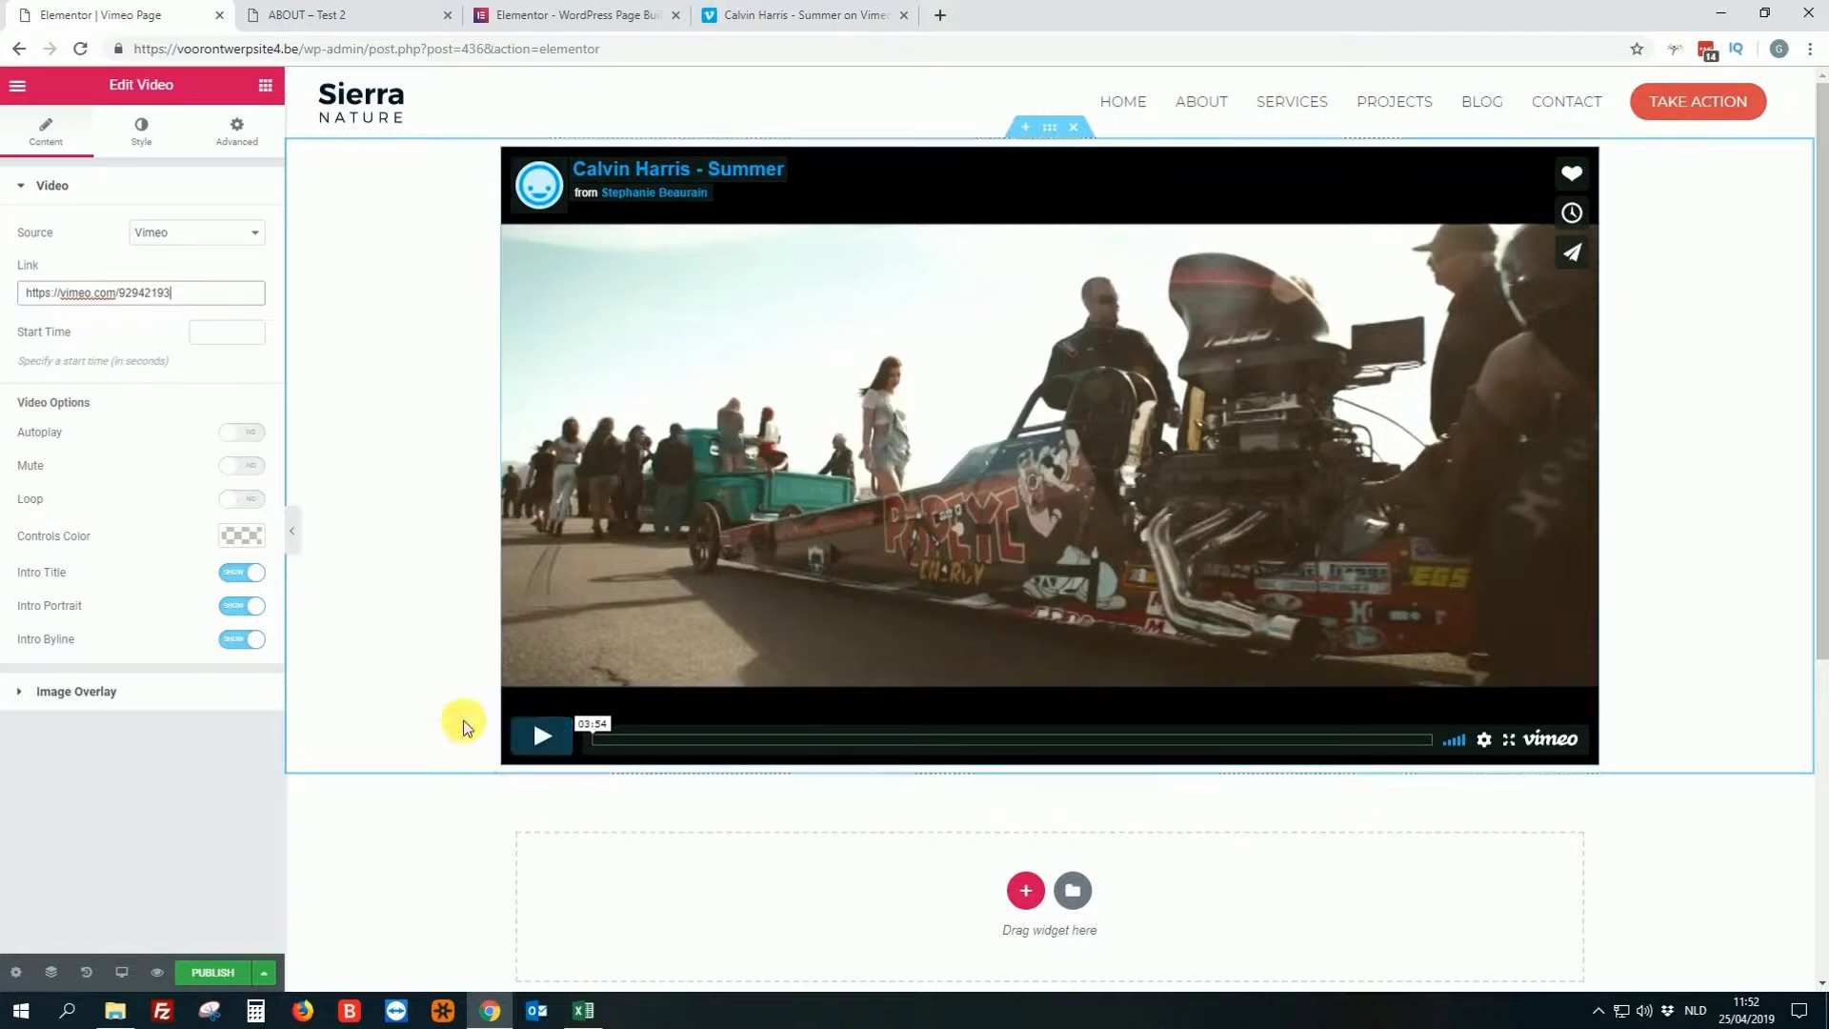
# Set the controls colour to #f78374, then check the 16:9 aspect ratio under Style.
pyautogui.click(240, 535)
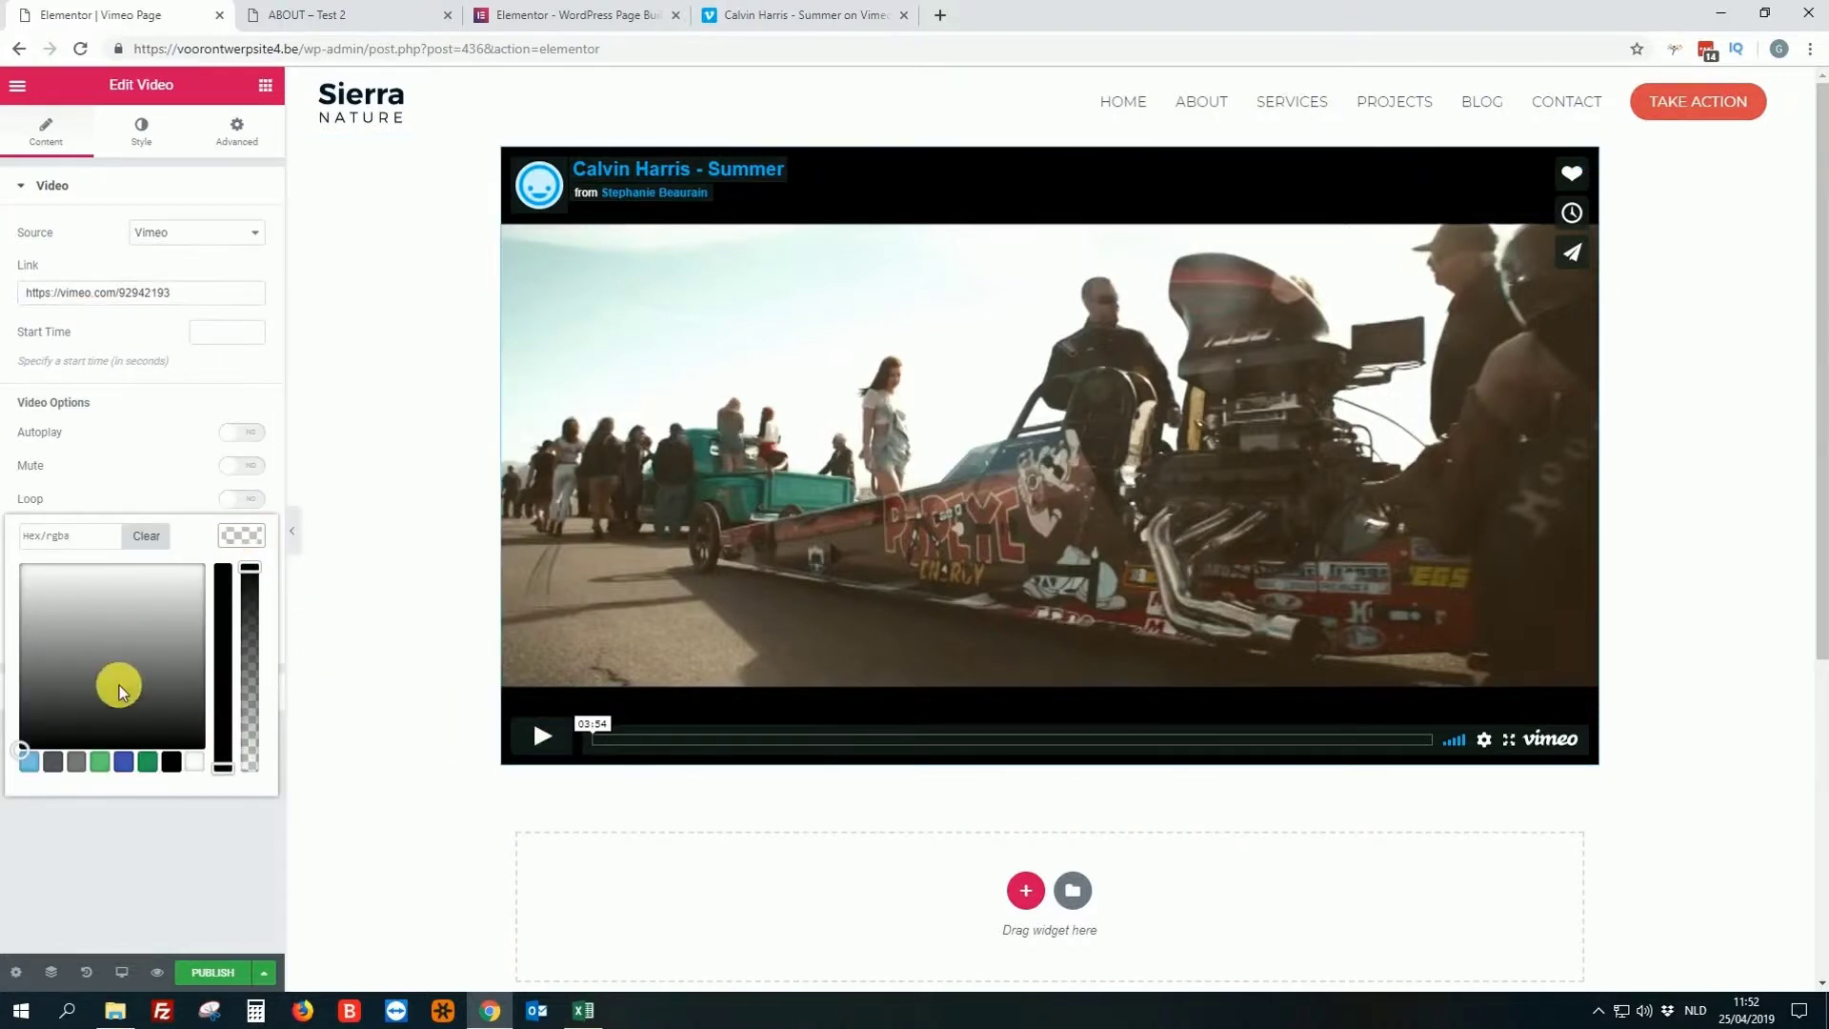
pyautogui.click(100, 761)
pyautogui.click(26, 567)
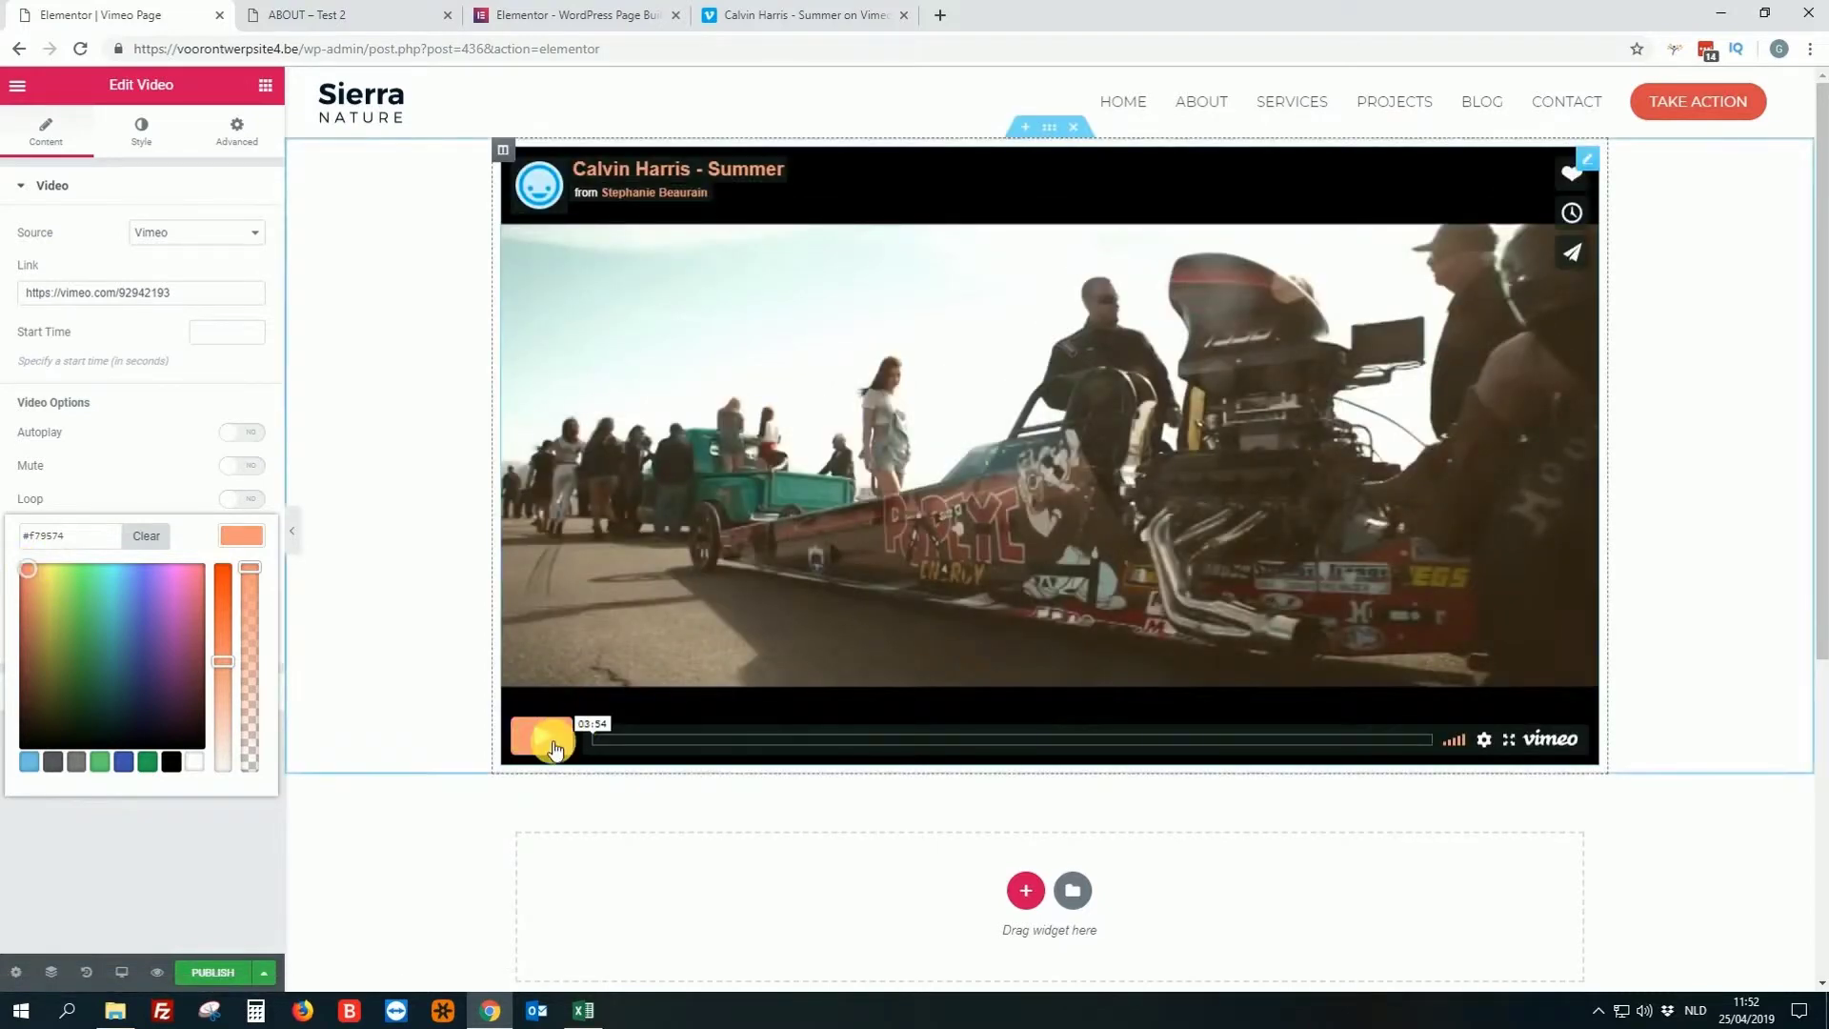
pyautogui.click(27, 568)
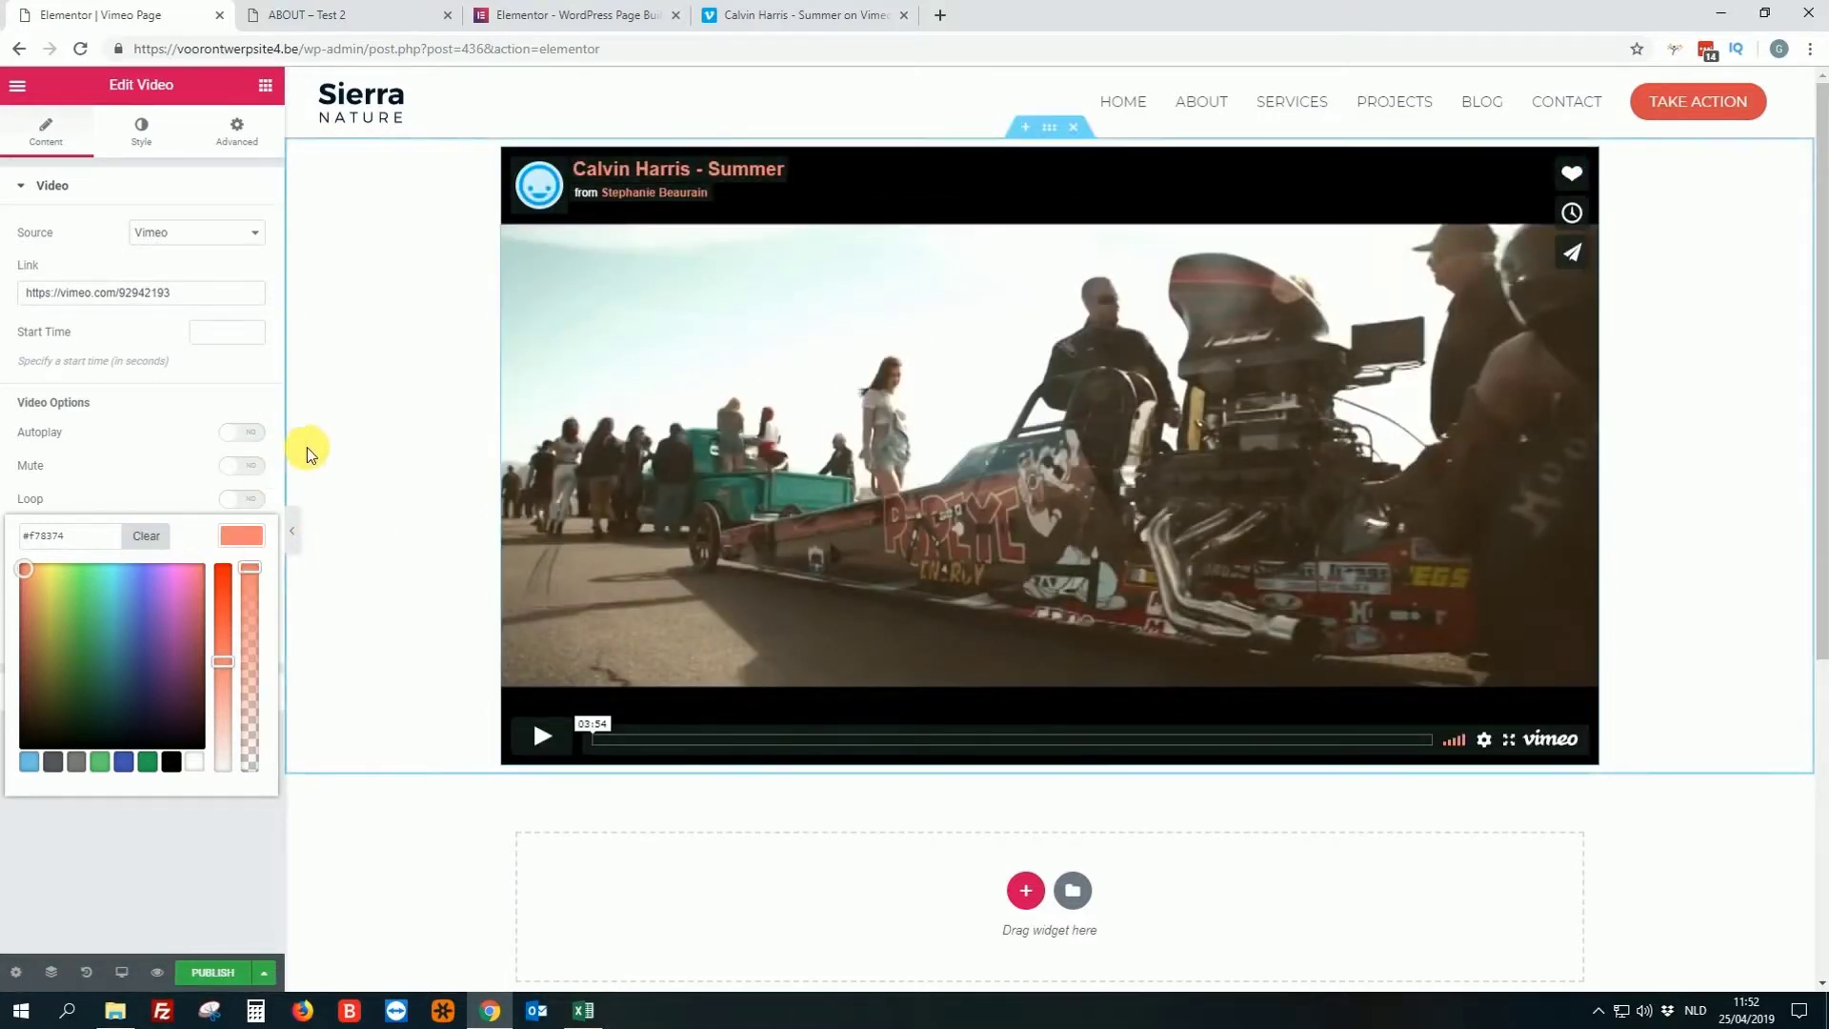
pyautogui.click(138, 143)
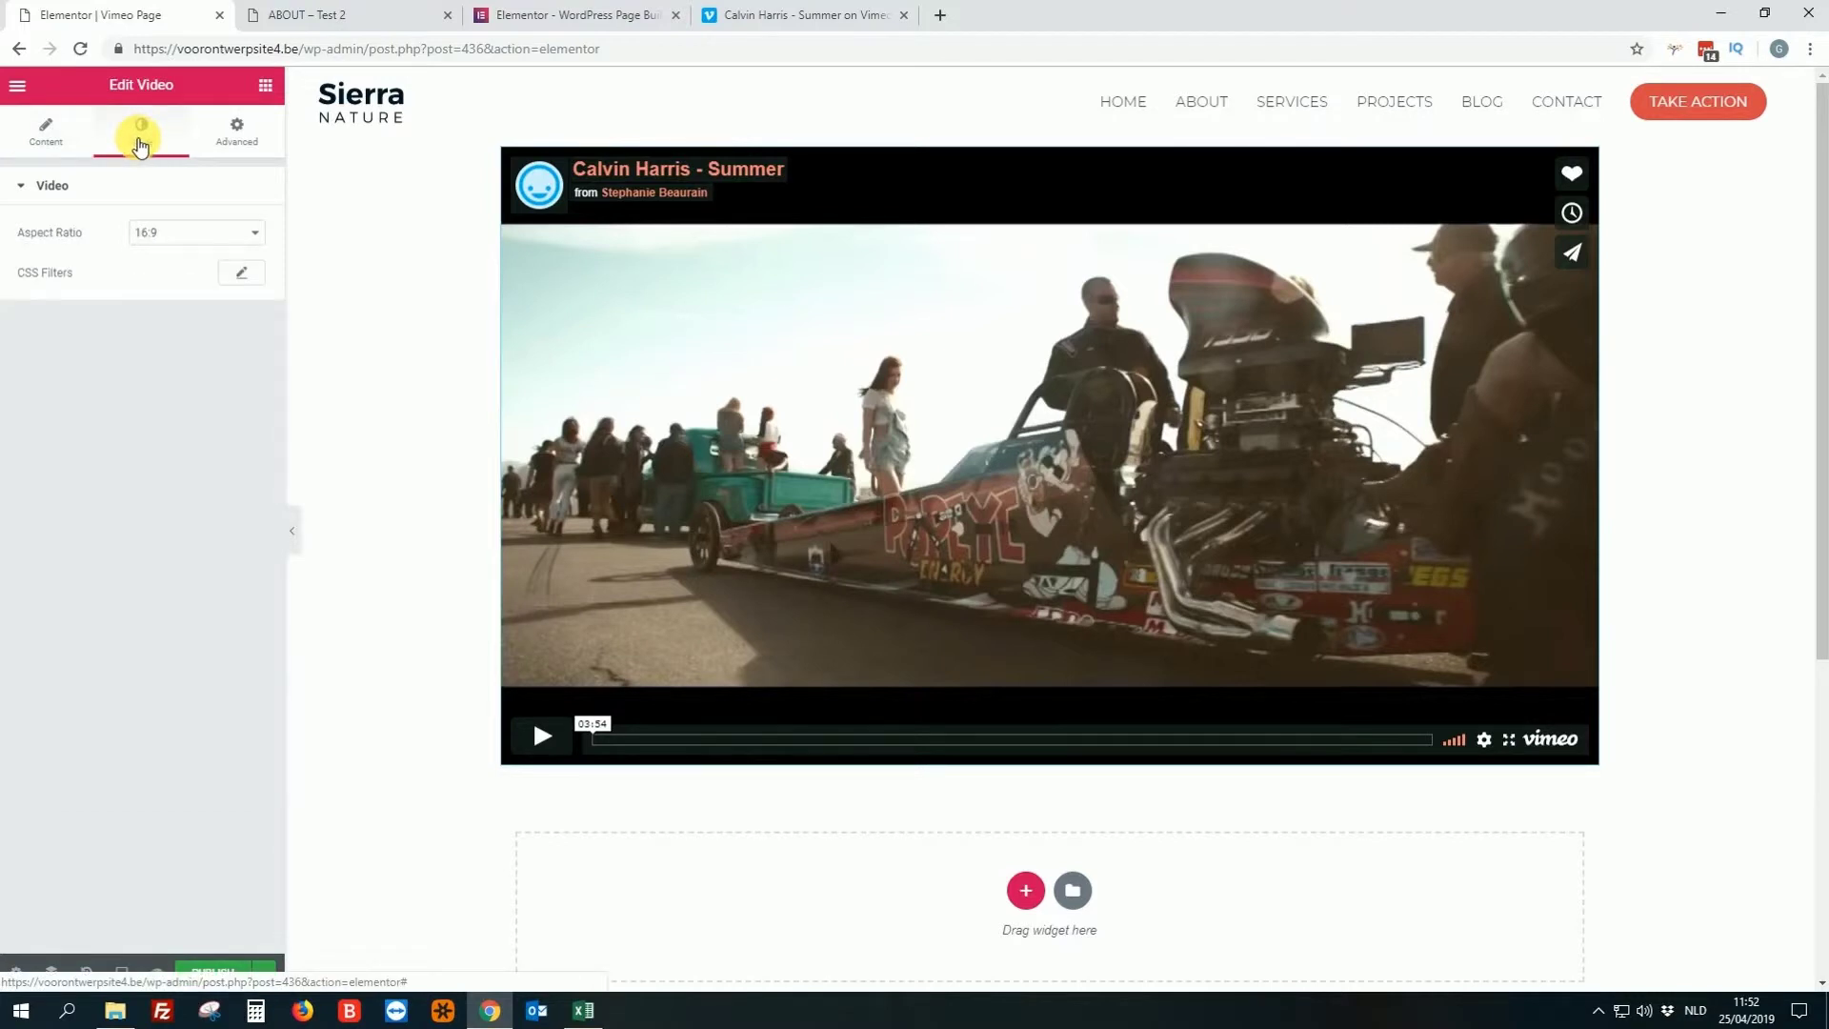
pyautogui.click(48, 134)
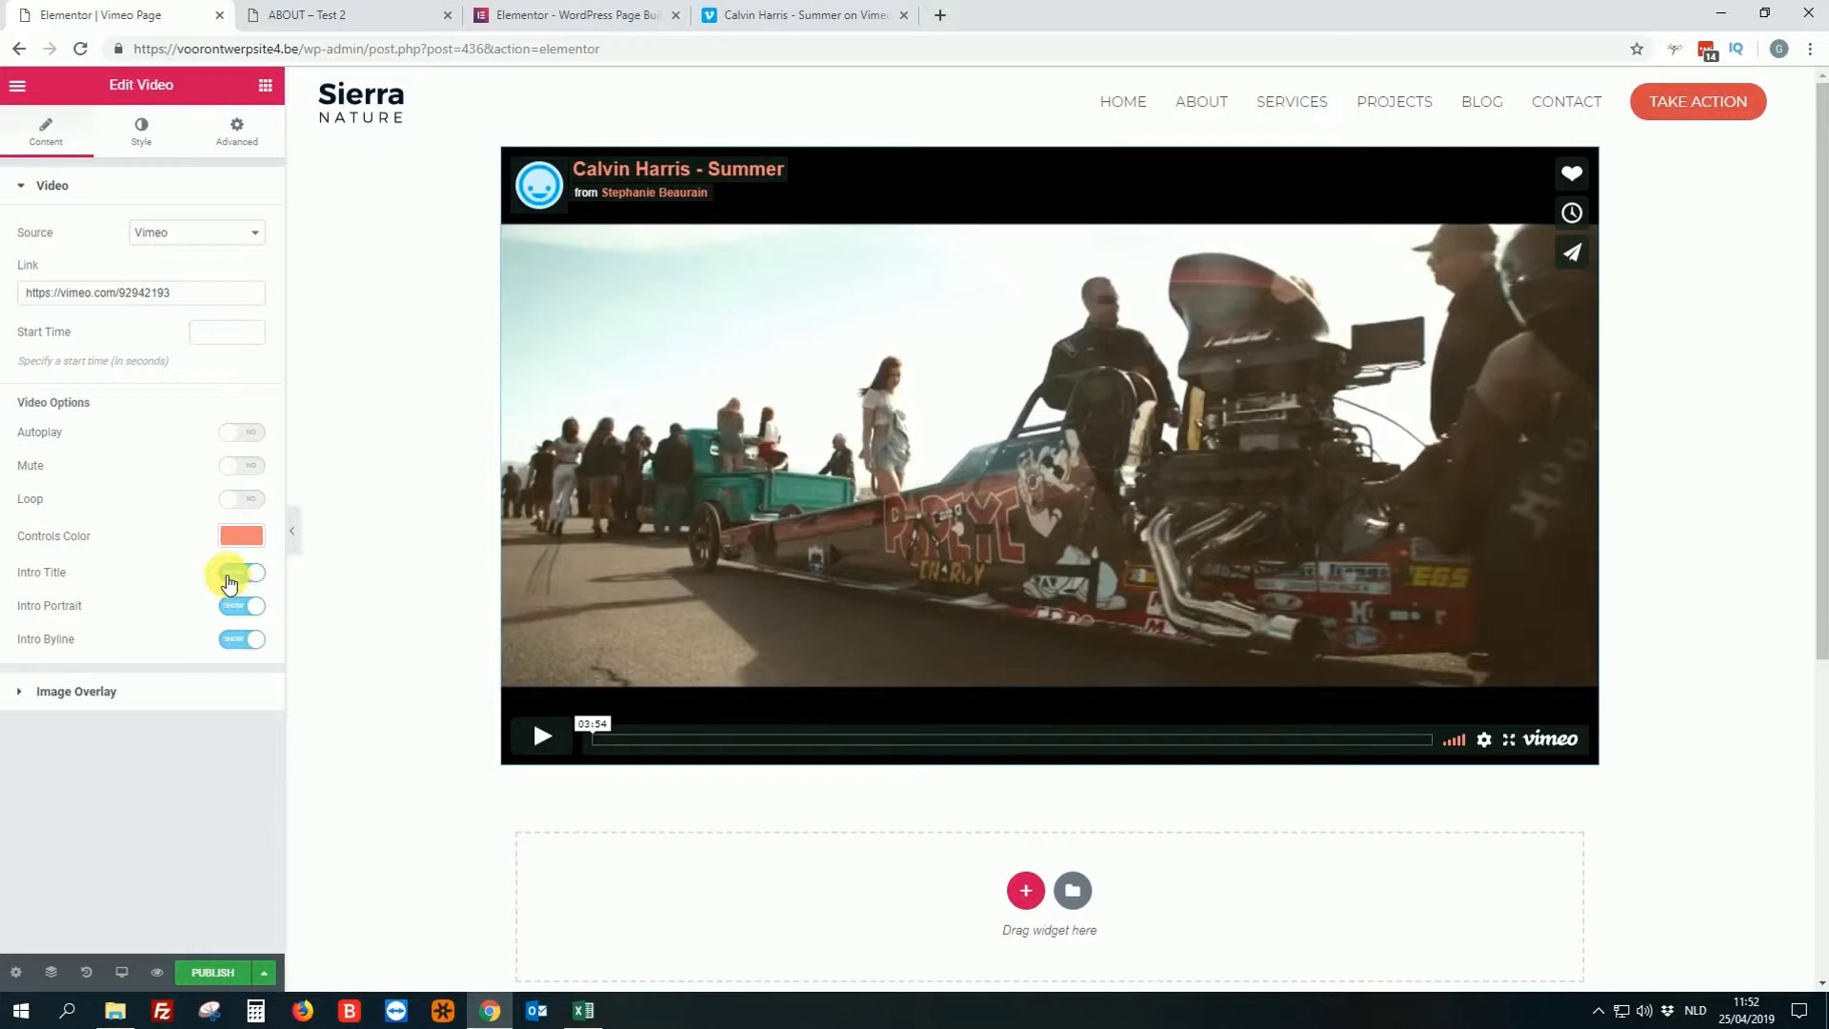
# Toggle Intro Title and Intro Portrait off and back on, then set Intro Byline to Hide.
pyautogui.click(230, 579)
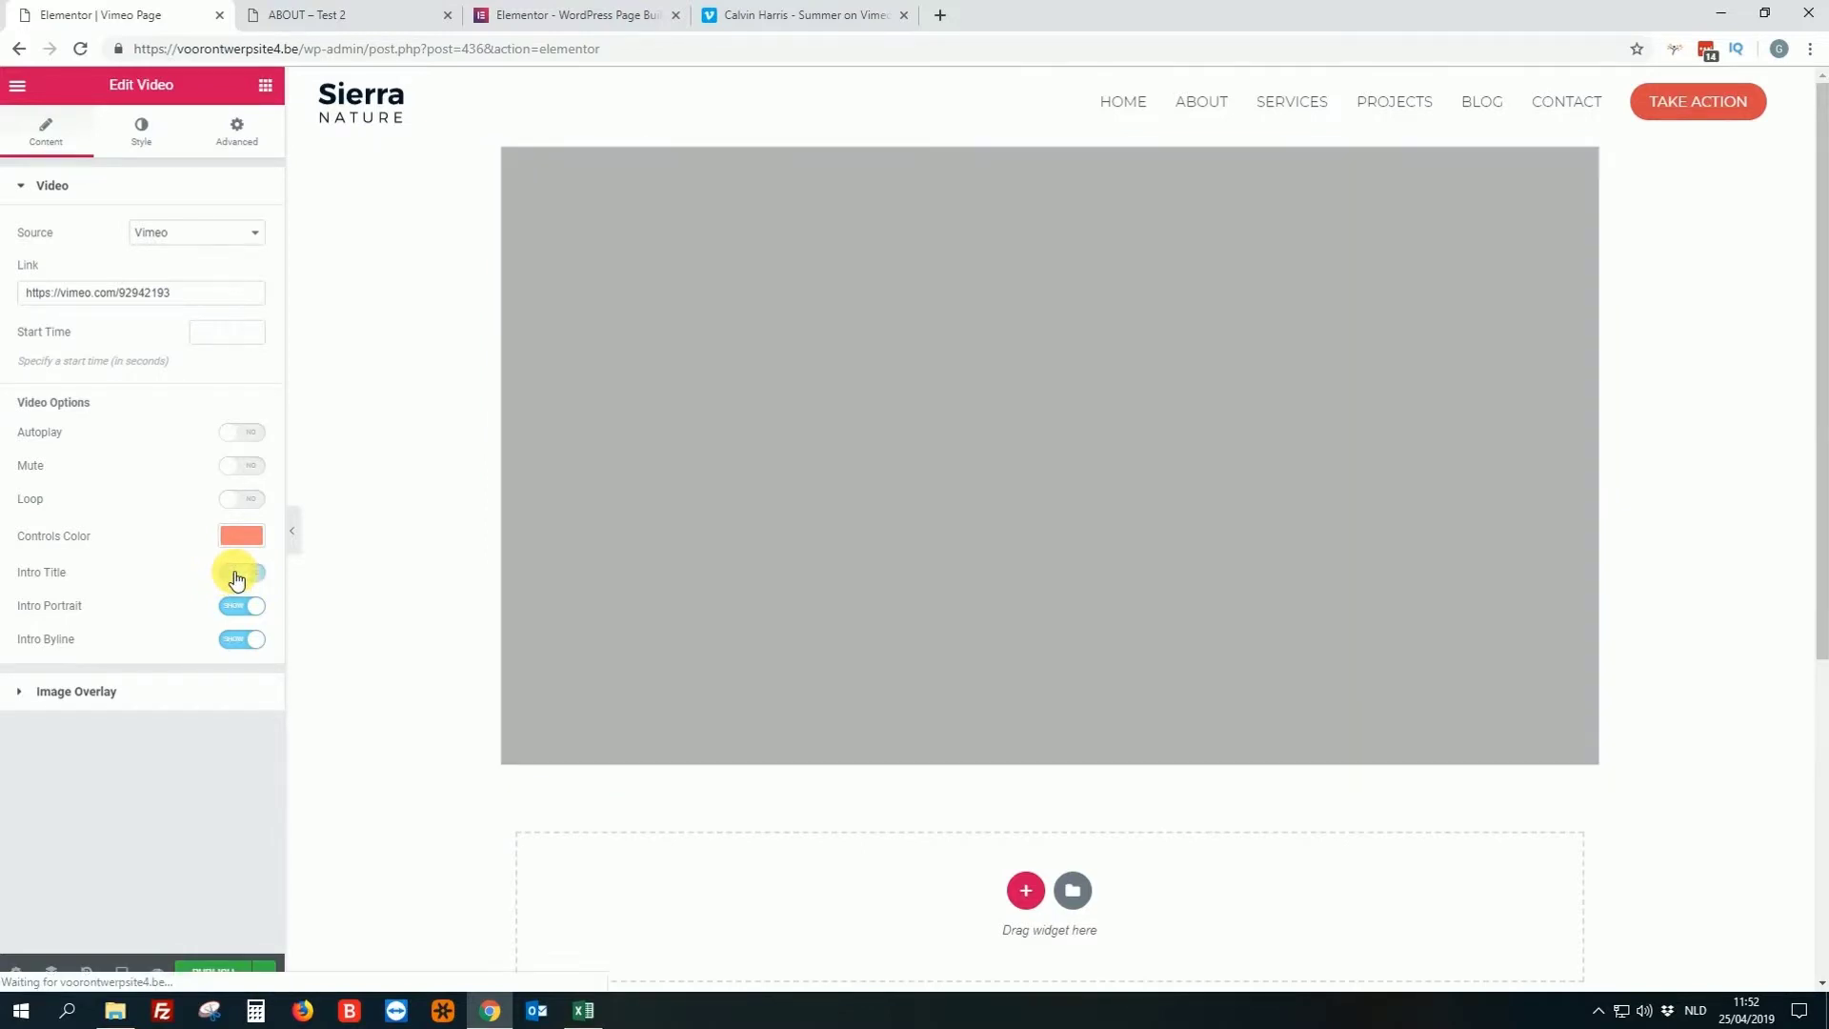
pyautogui.click(236, 577)
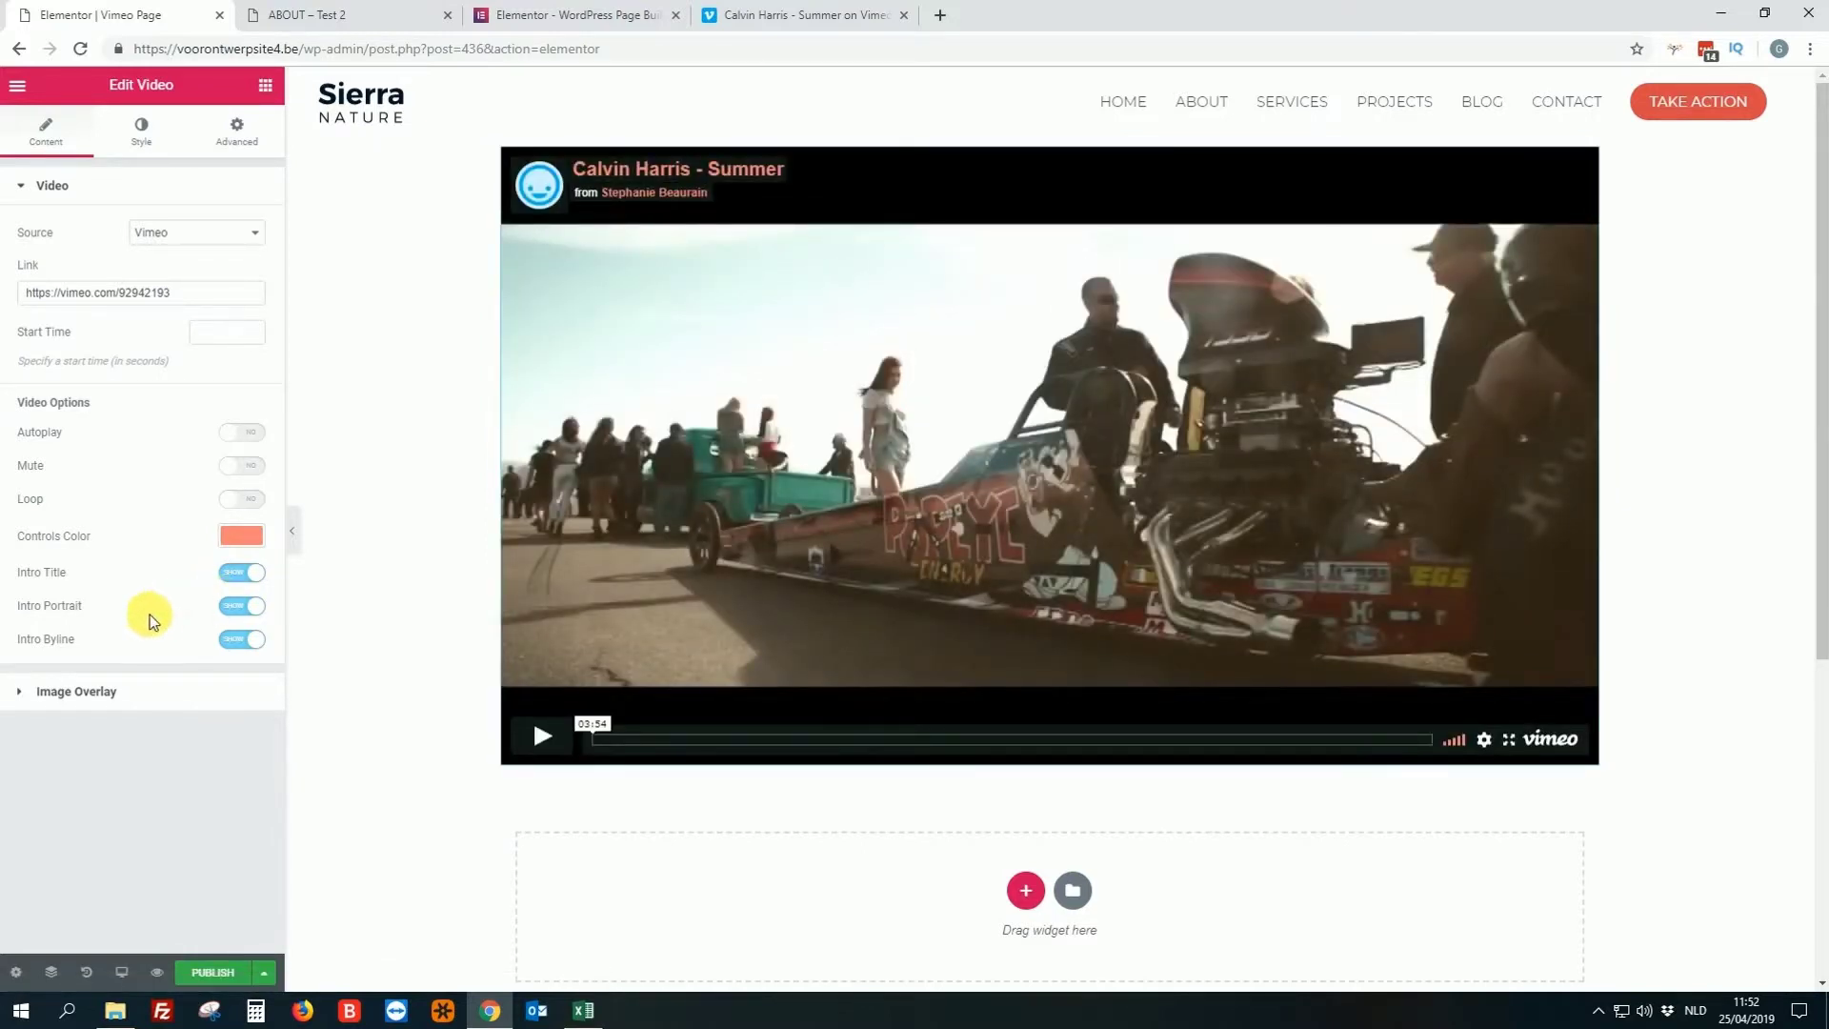
pyautogui.click(238, 610)
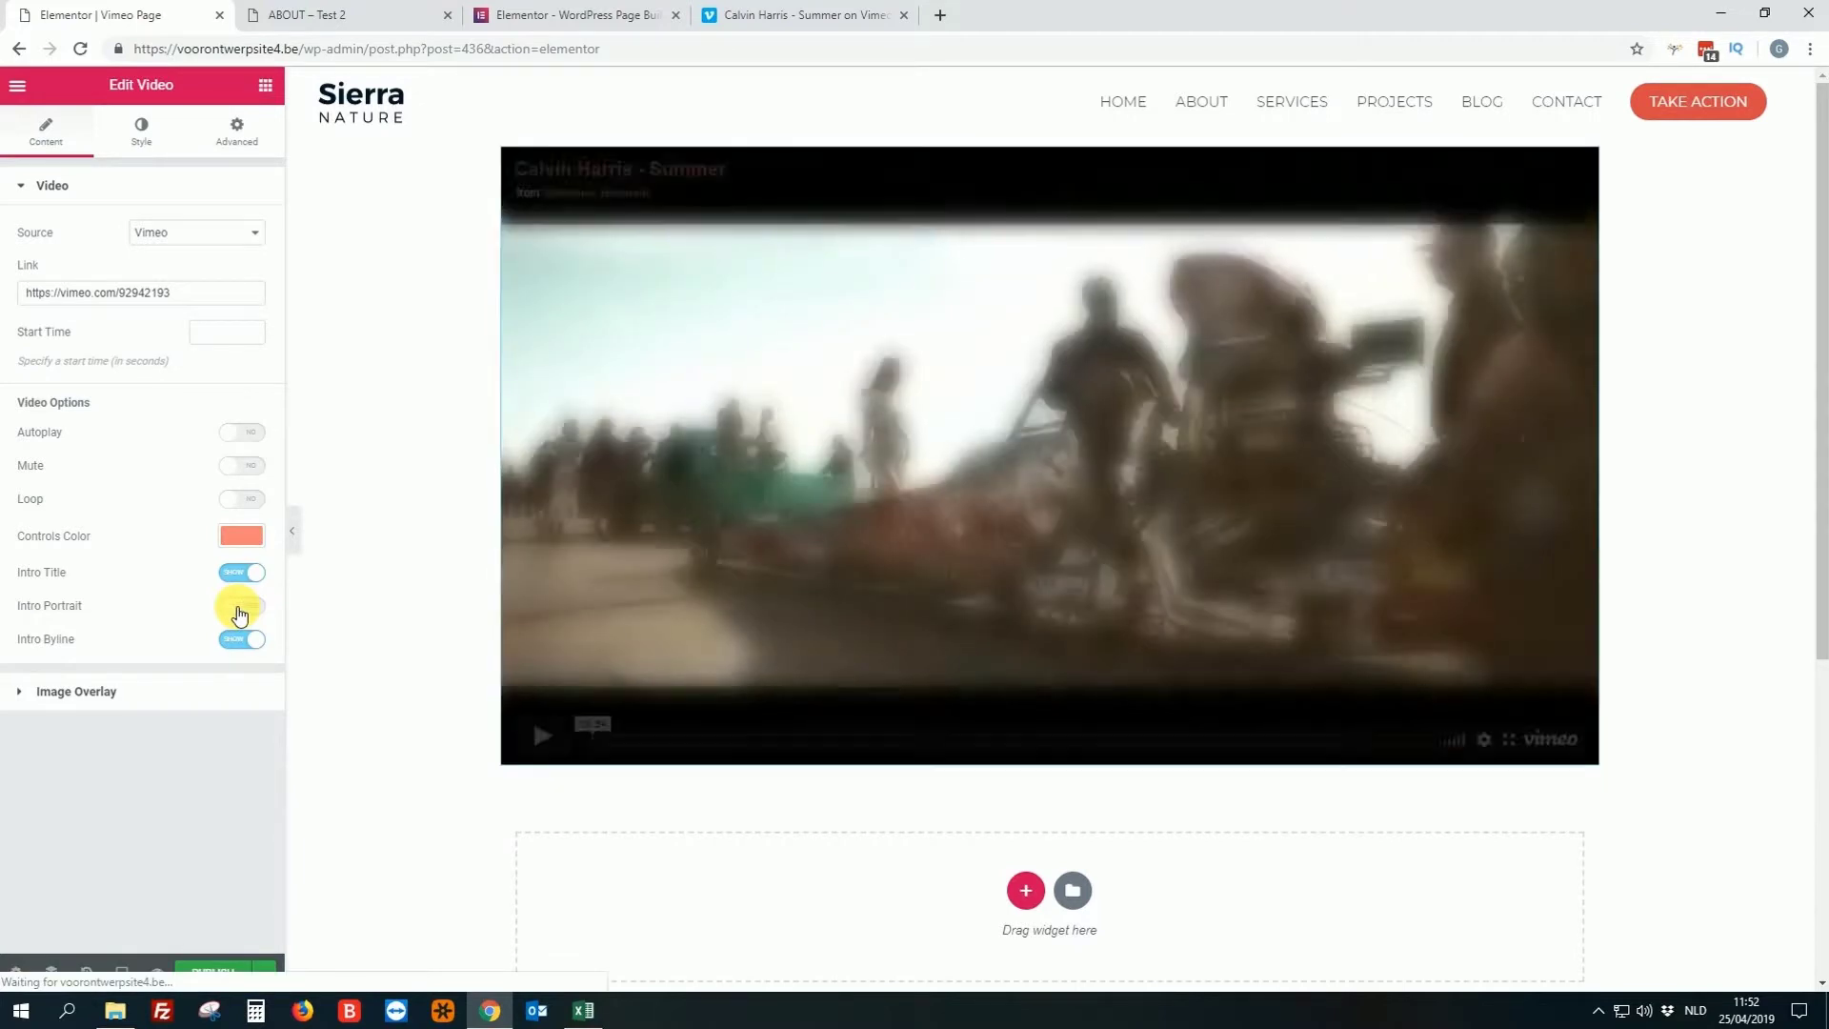
pyautogui.click(238, 608)
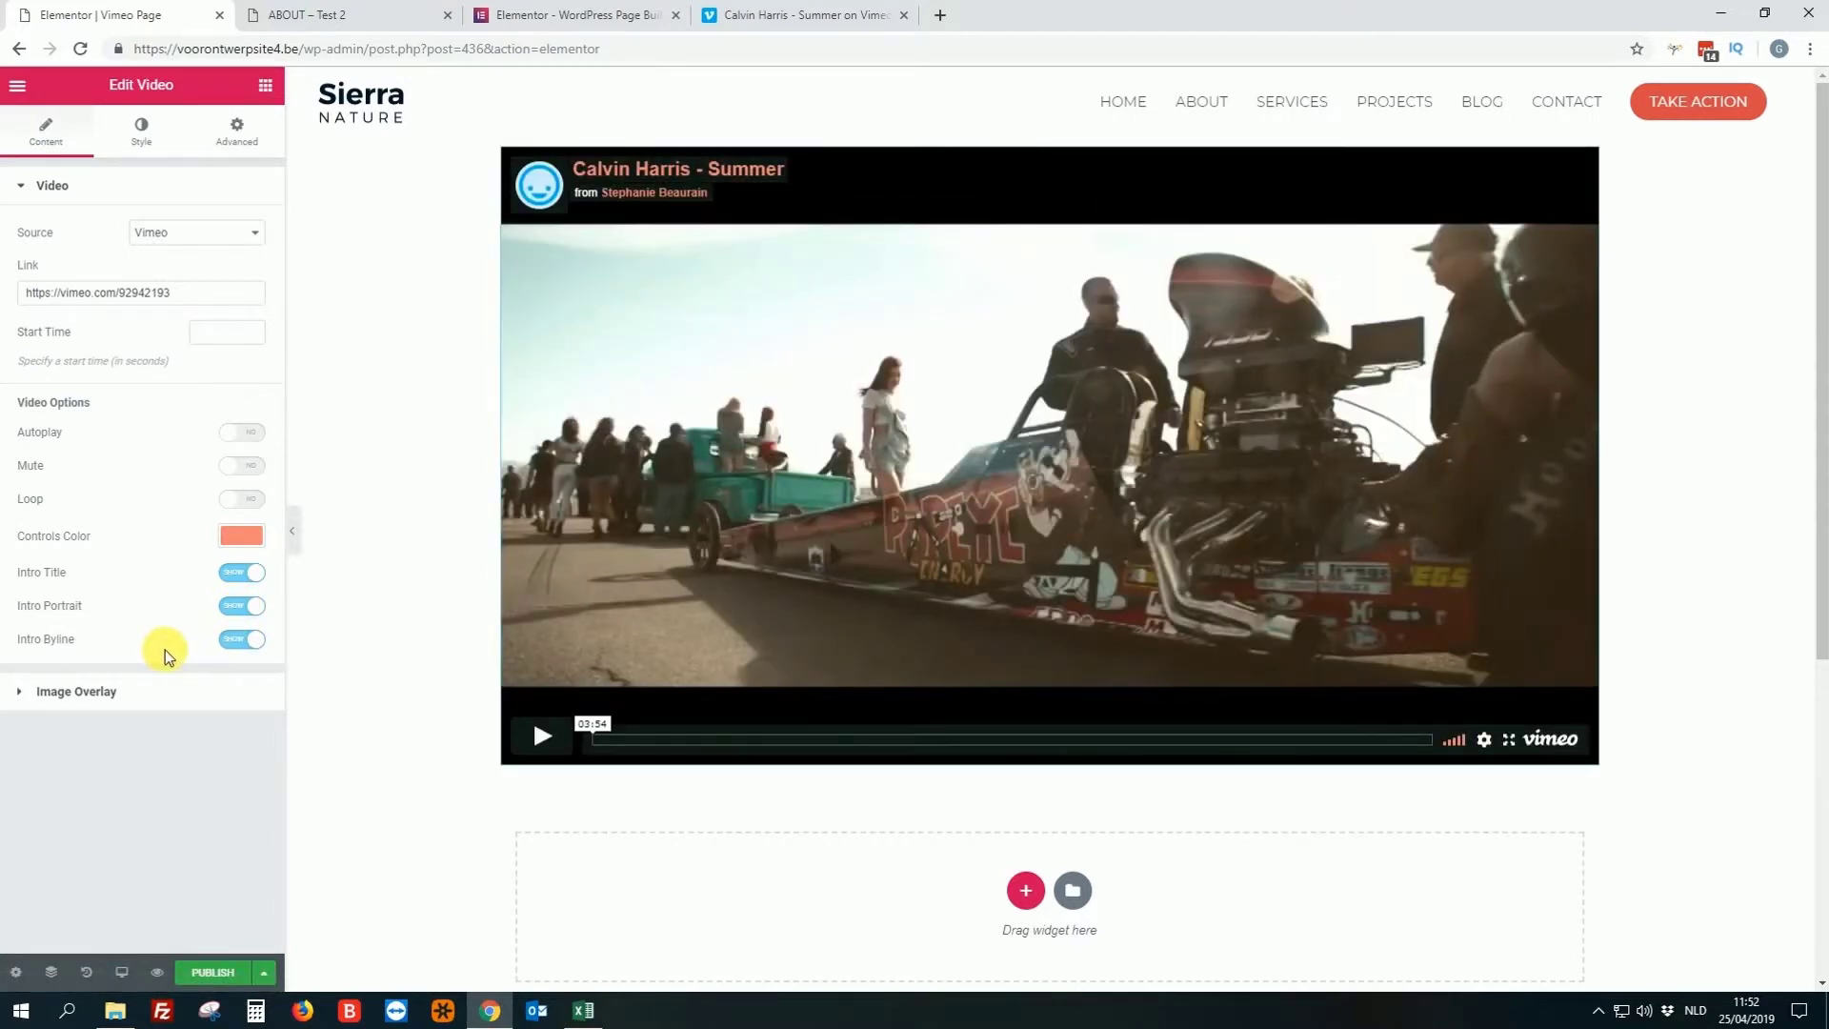
pyautogui.click(236, 644)
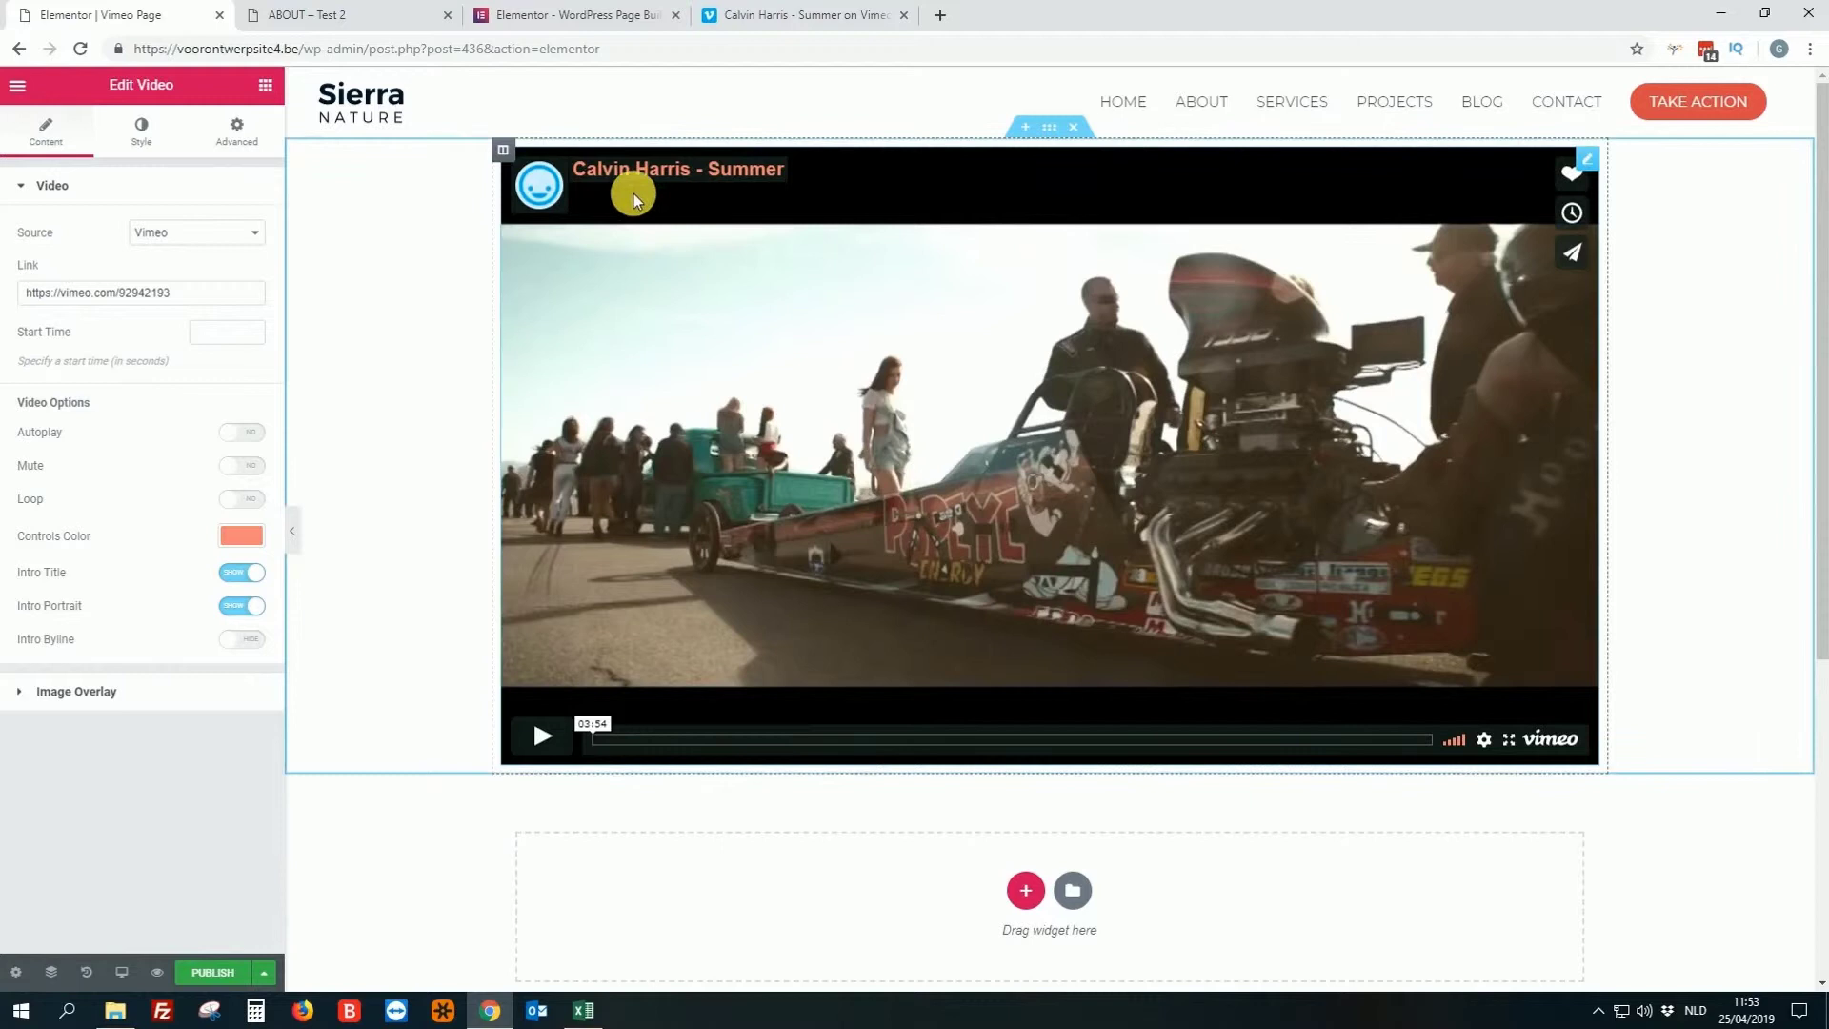
pyautogui.click(238, 644)
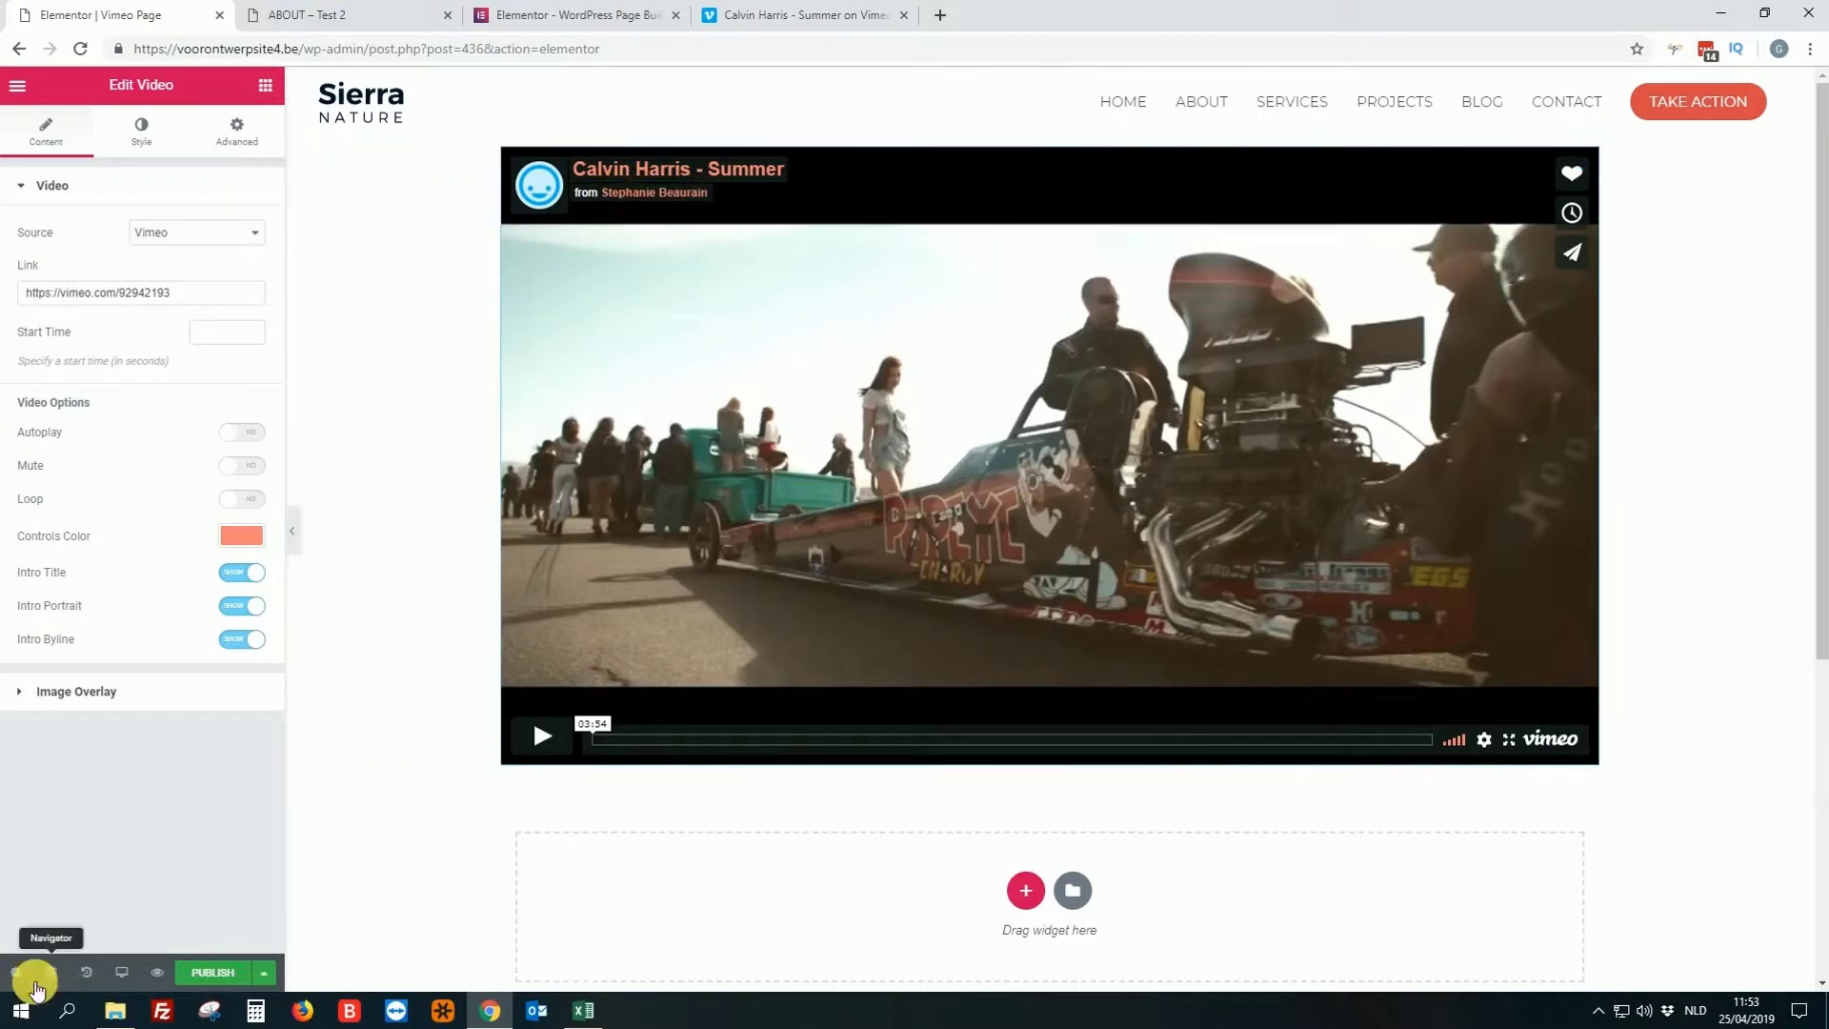
pyautogui.click(238, 640)
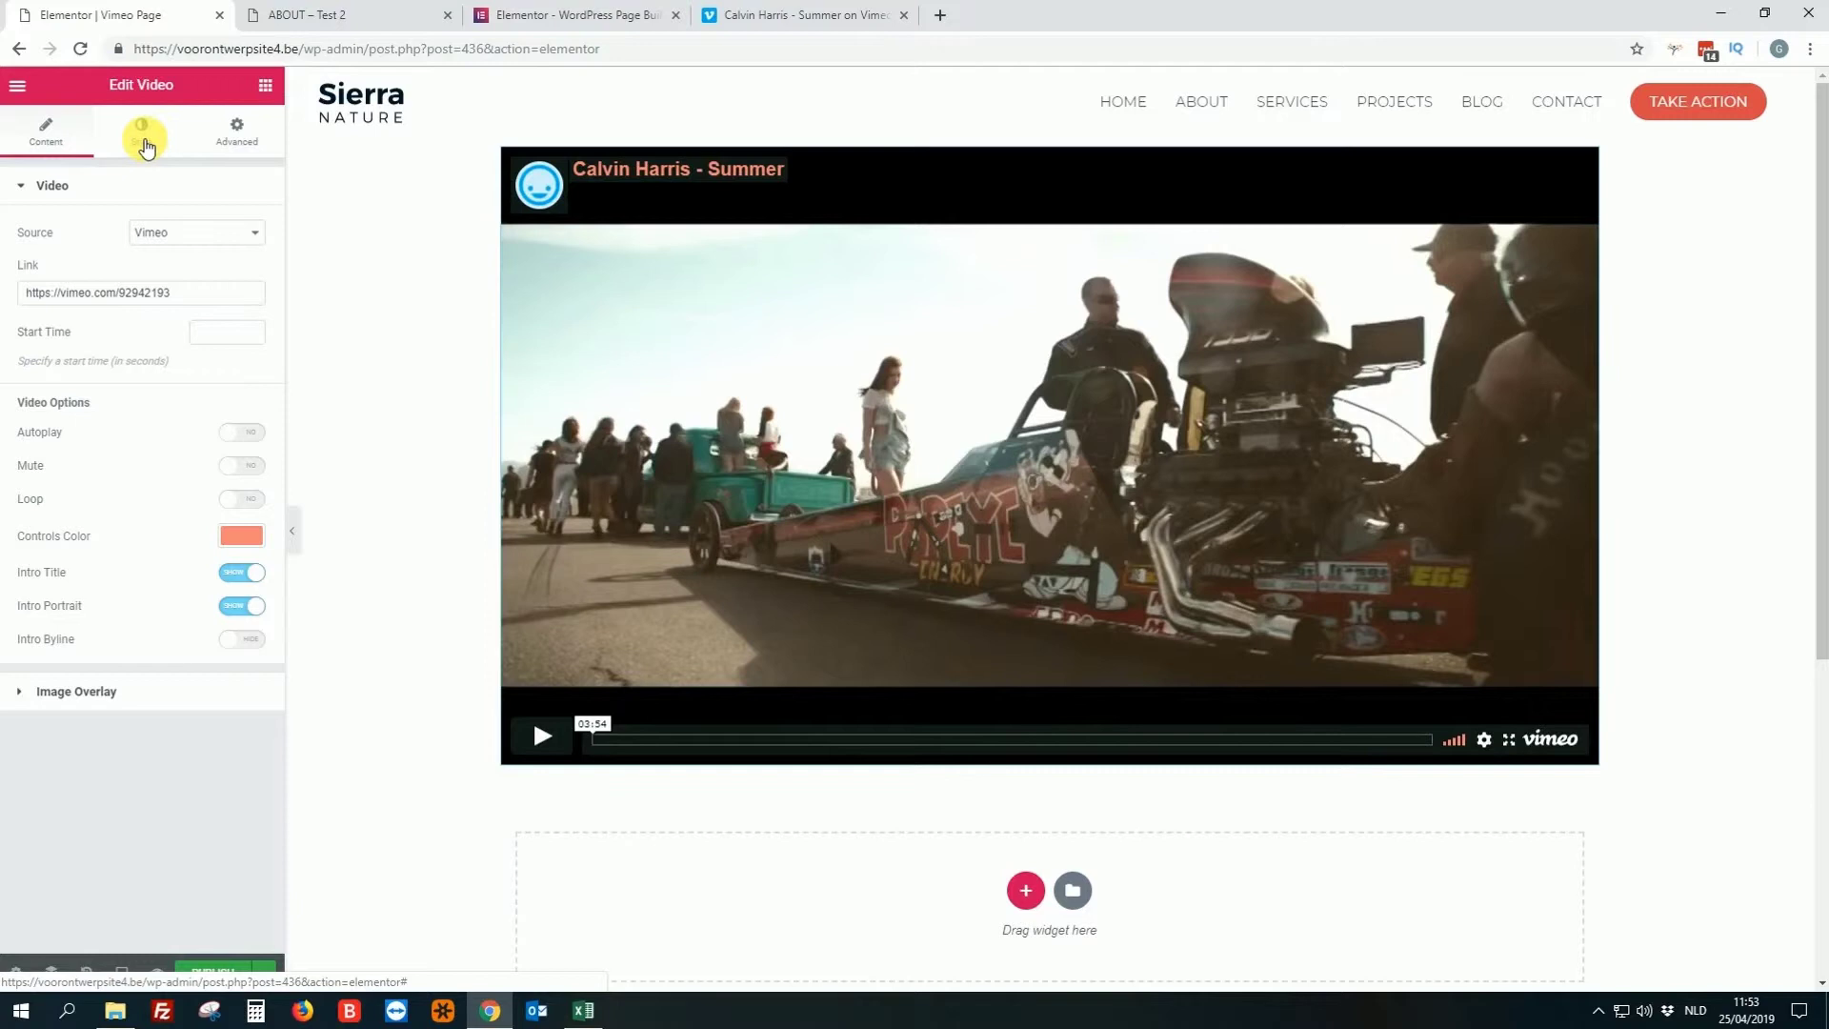
# Try the 1:1, 3:2 and 4:3 aspect ratios on the video in the Style tab.
pyautogui.click(143, 141)
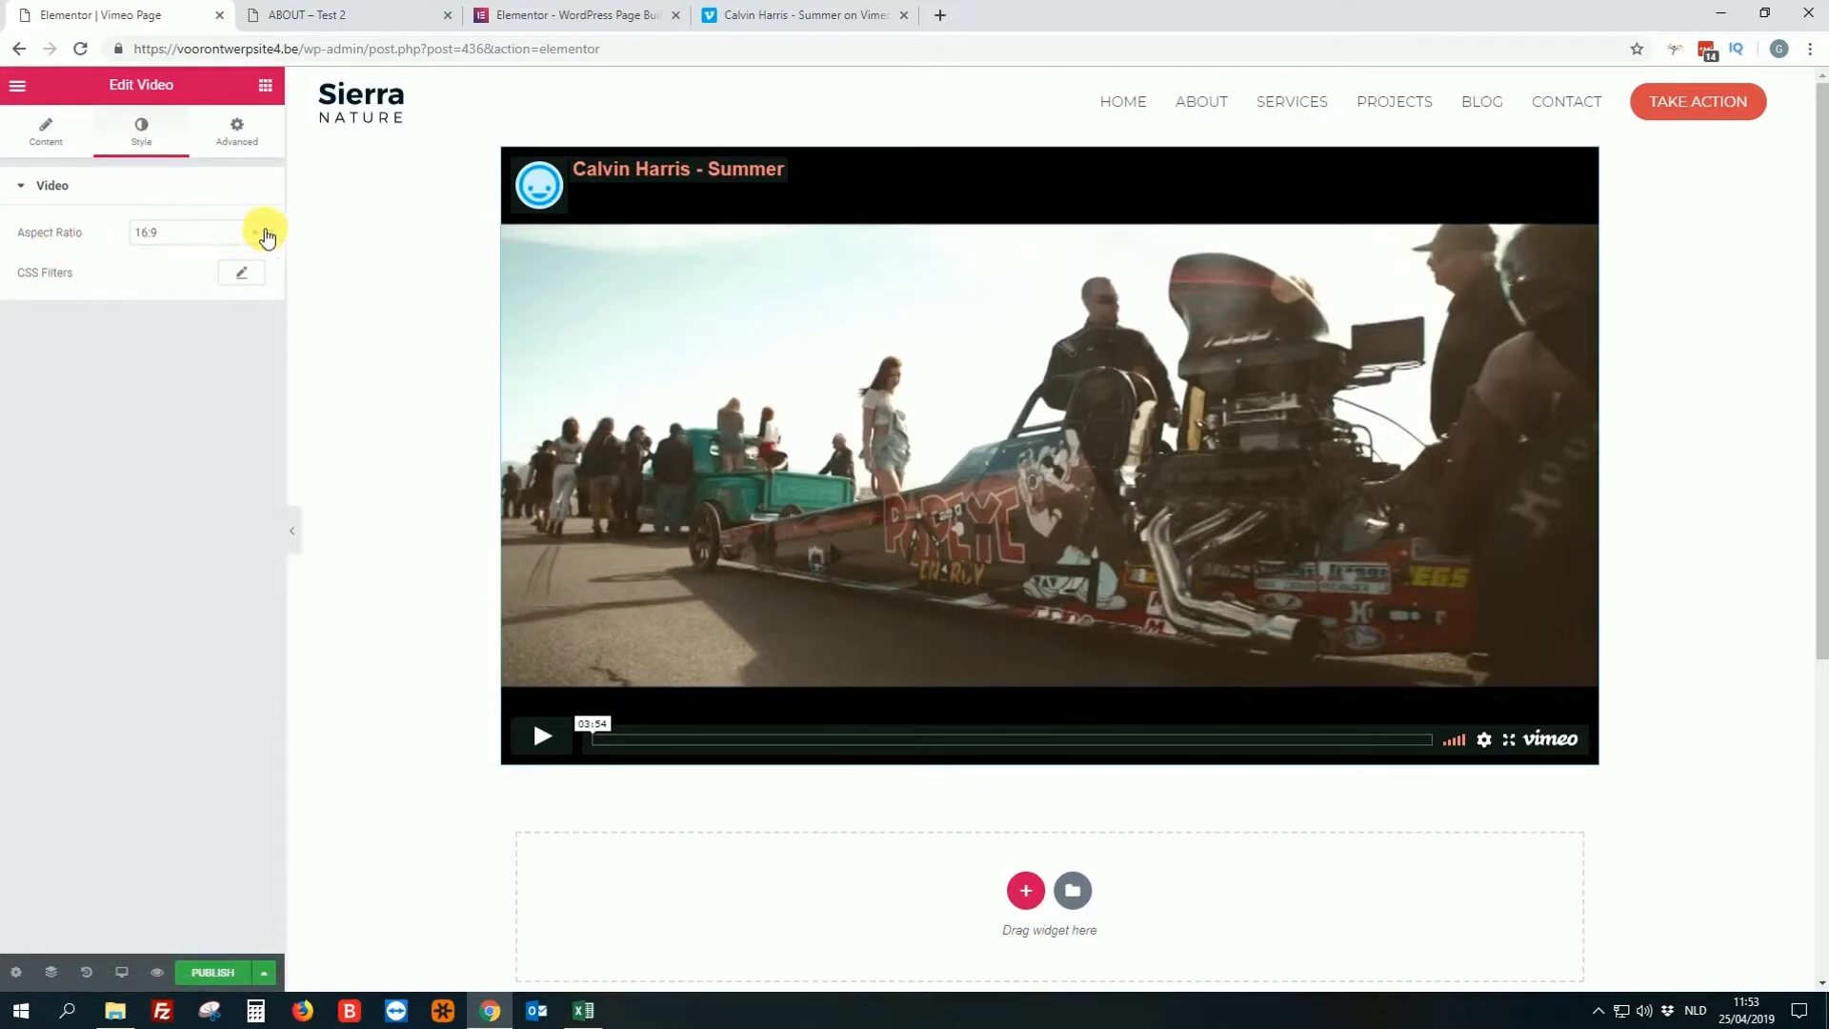
pyautogui.click(253, 236)
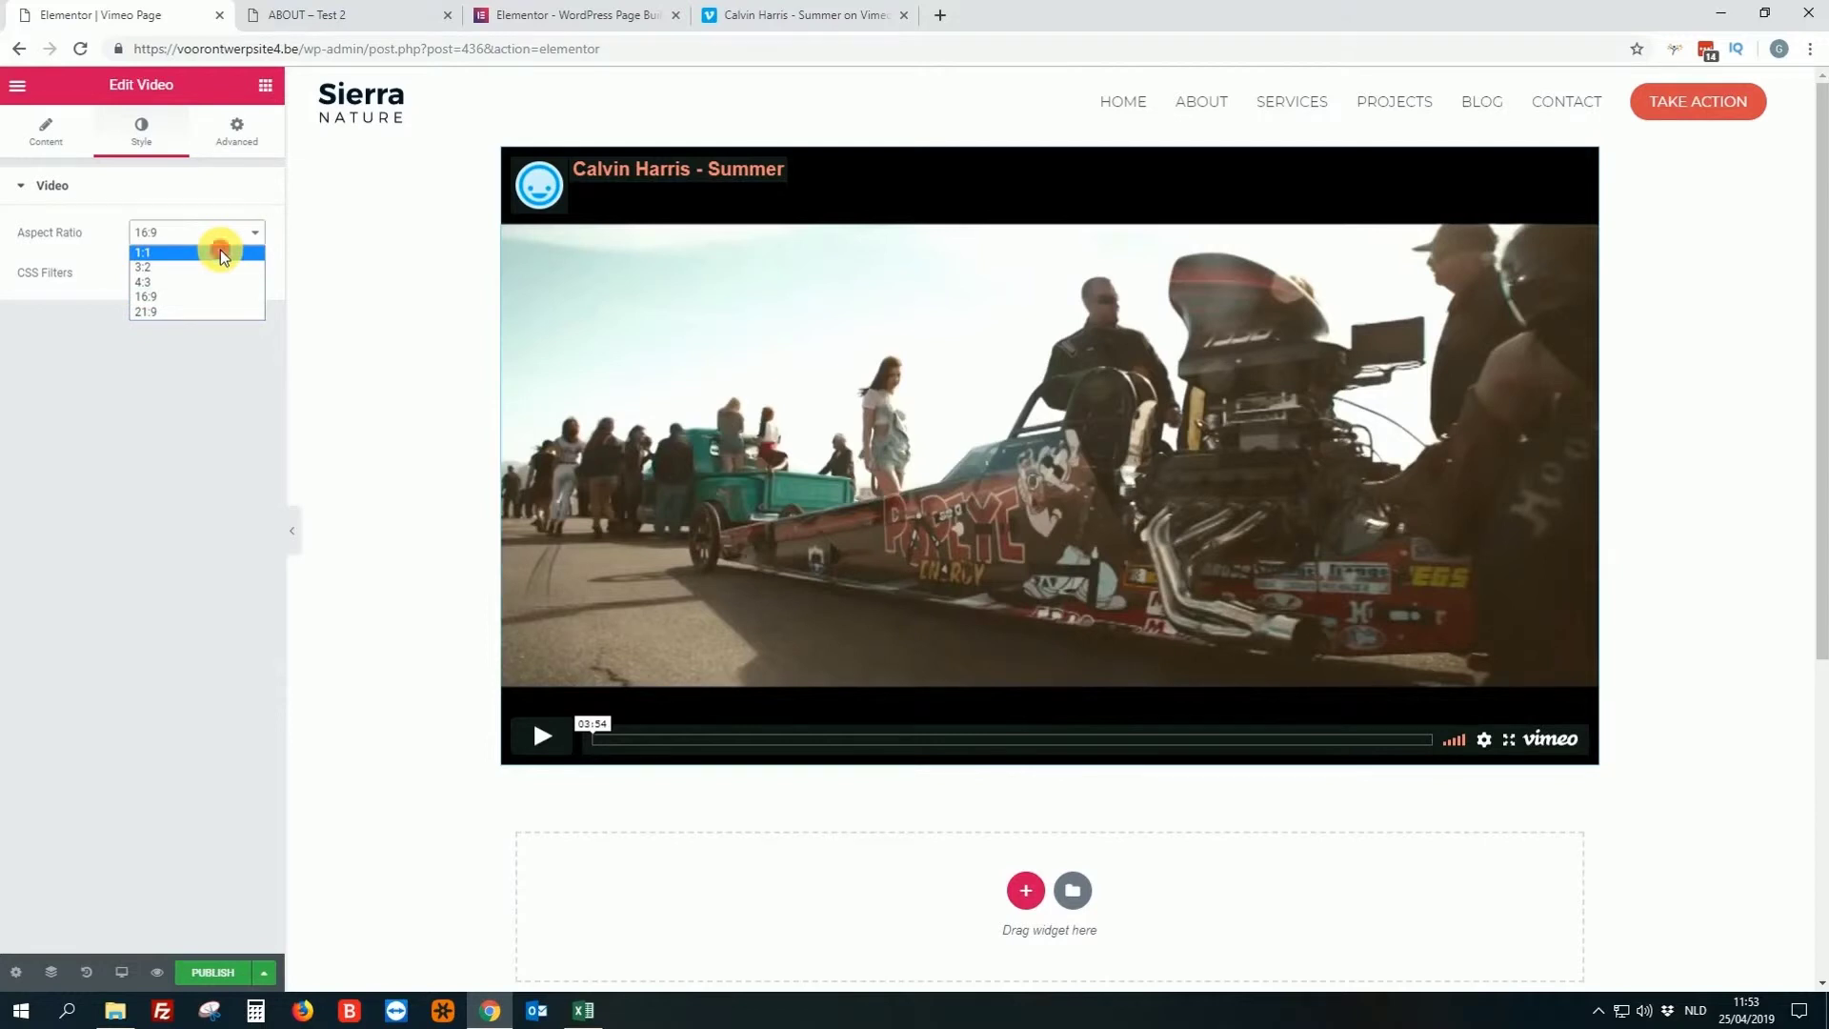
pyautogui.click(220, 251)
pyautogui.scroll(-1, 603, 350)
pyautogui.click(256, 233)
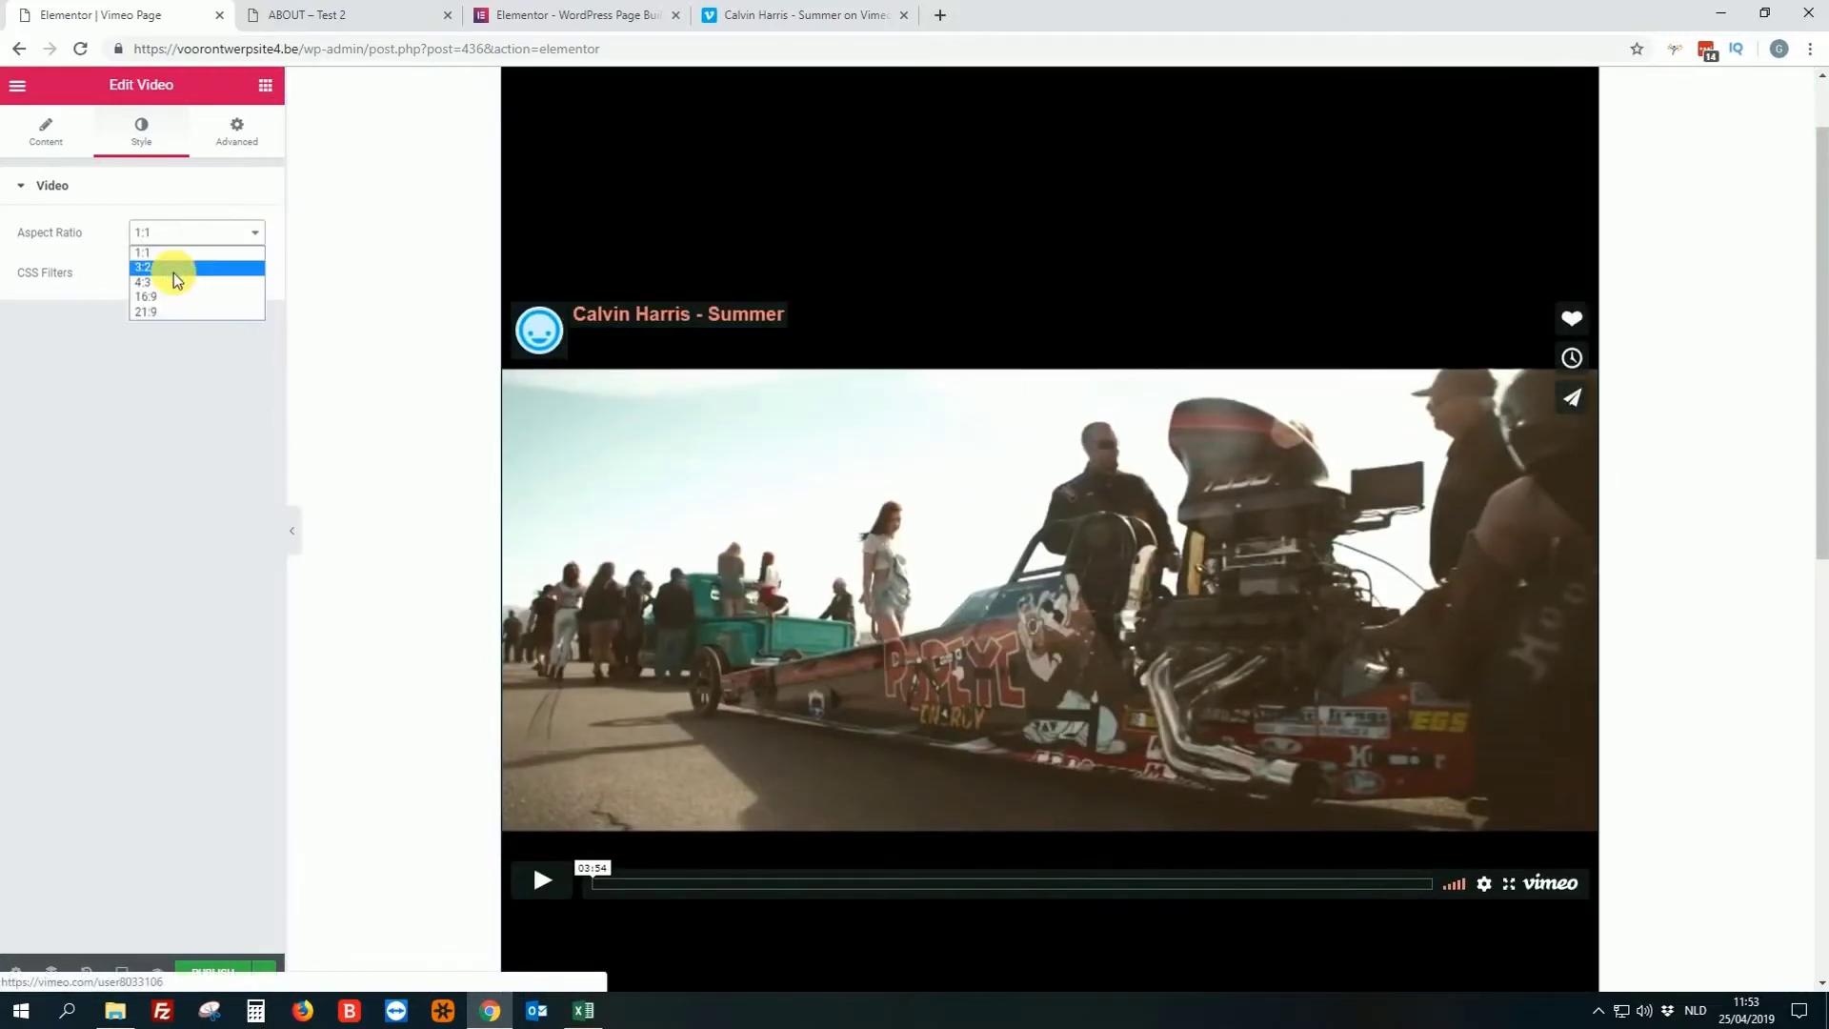
pyautogui.click(186, 276)
pyautogui.click(250, 234)
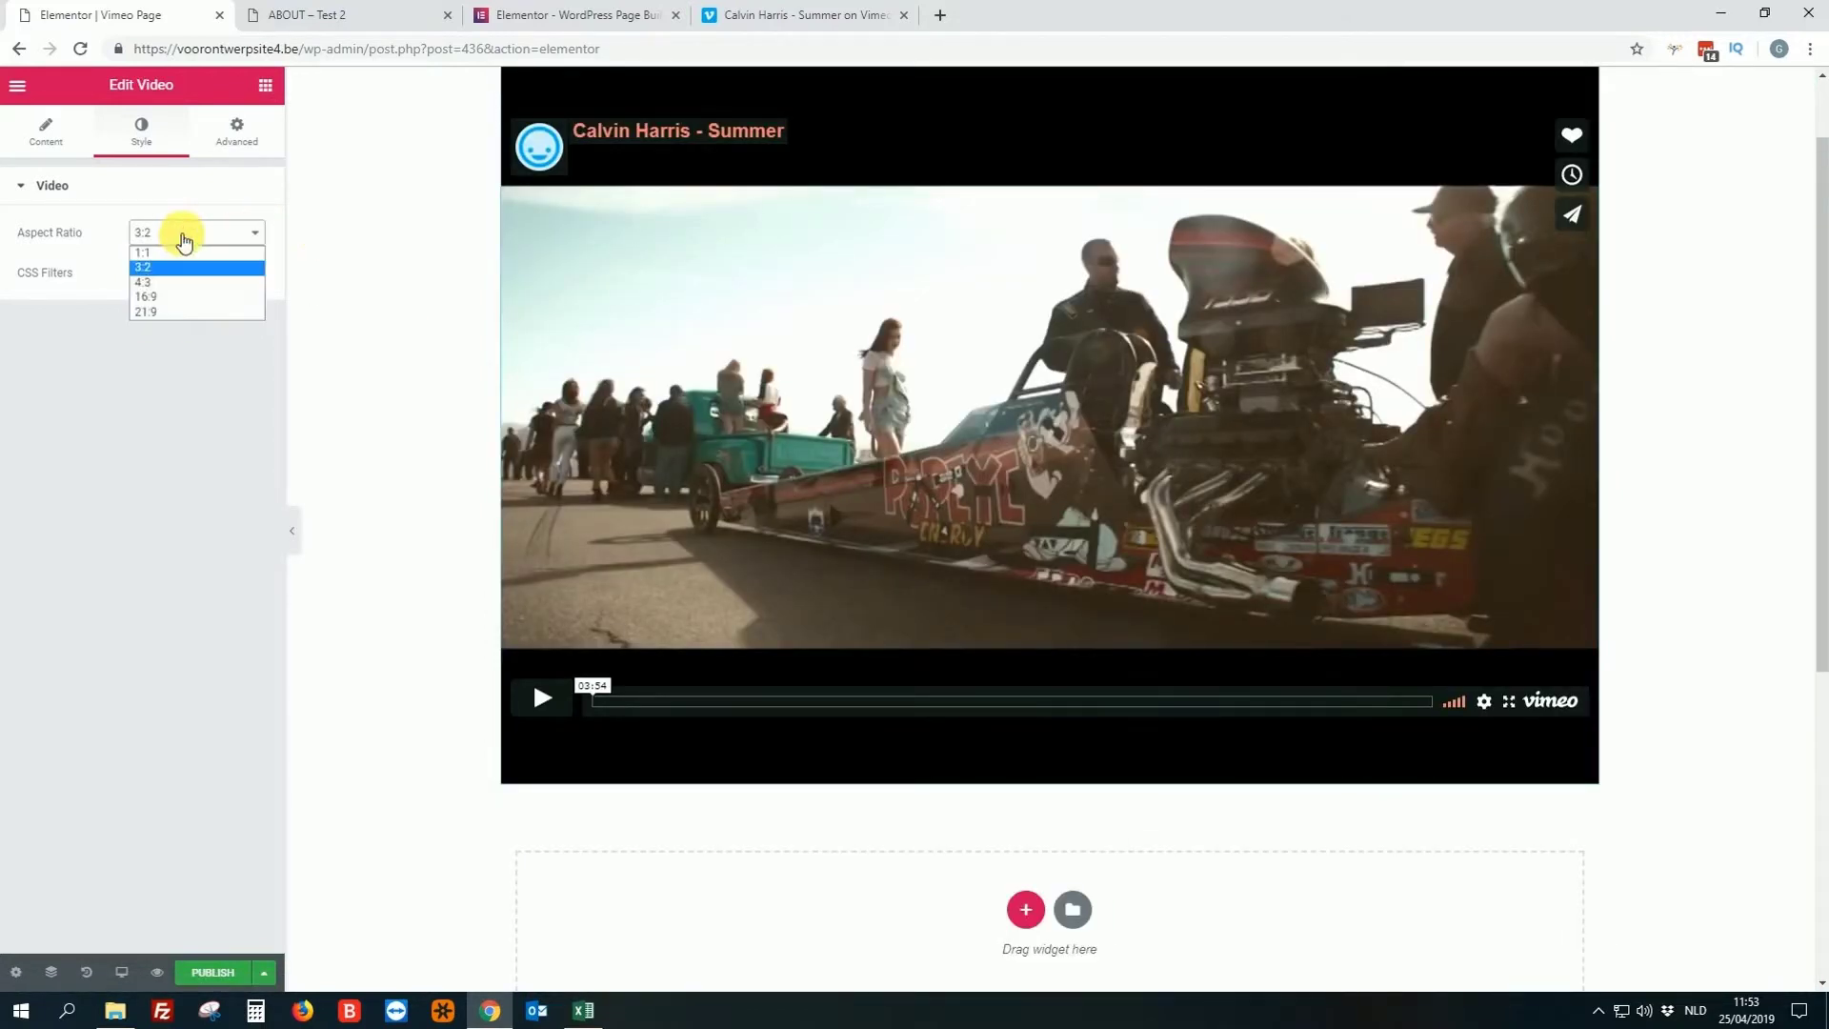
pyautogui.click(163, 282)
# Try 16:9 and 21:9, settle on 16:9, and bring up the Advanced settings.
pyautogui.click(232, 233)
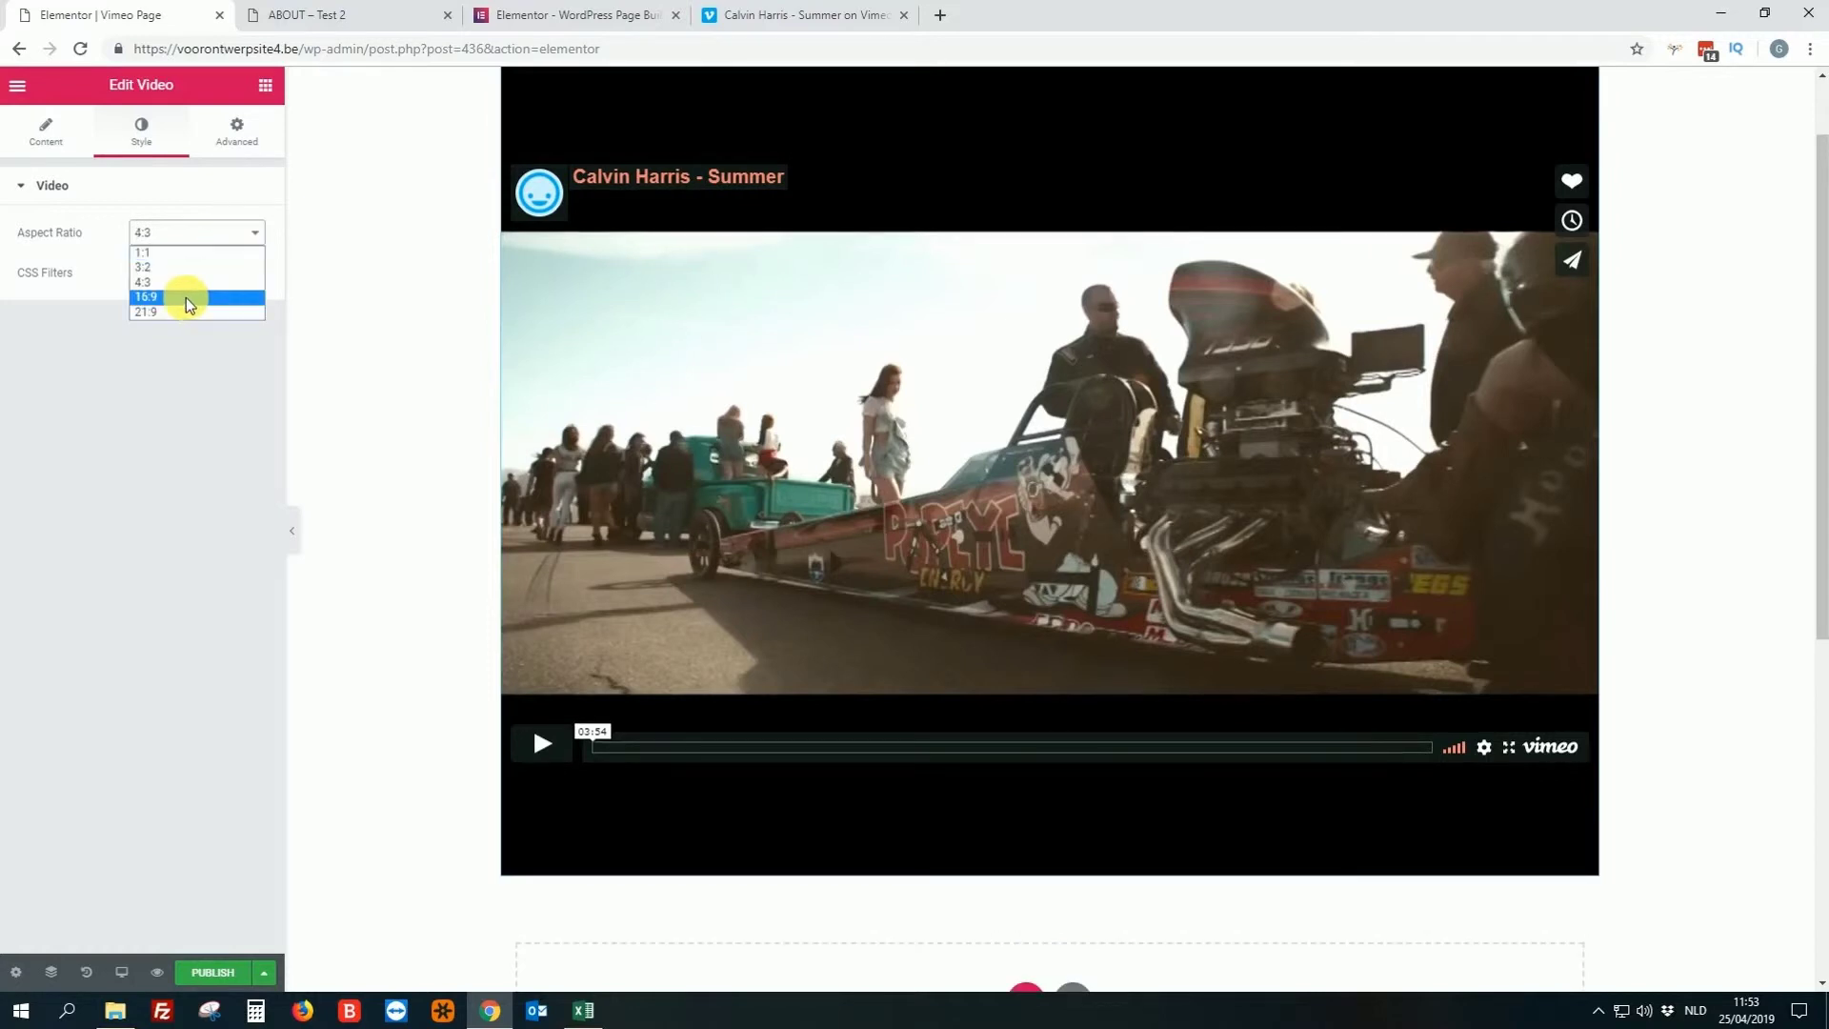
pyautogui.click(185, 297)
pyautogui.click(196, 235)
pyautogui.click(179, 307)
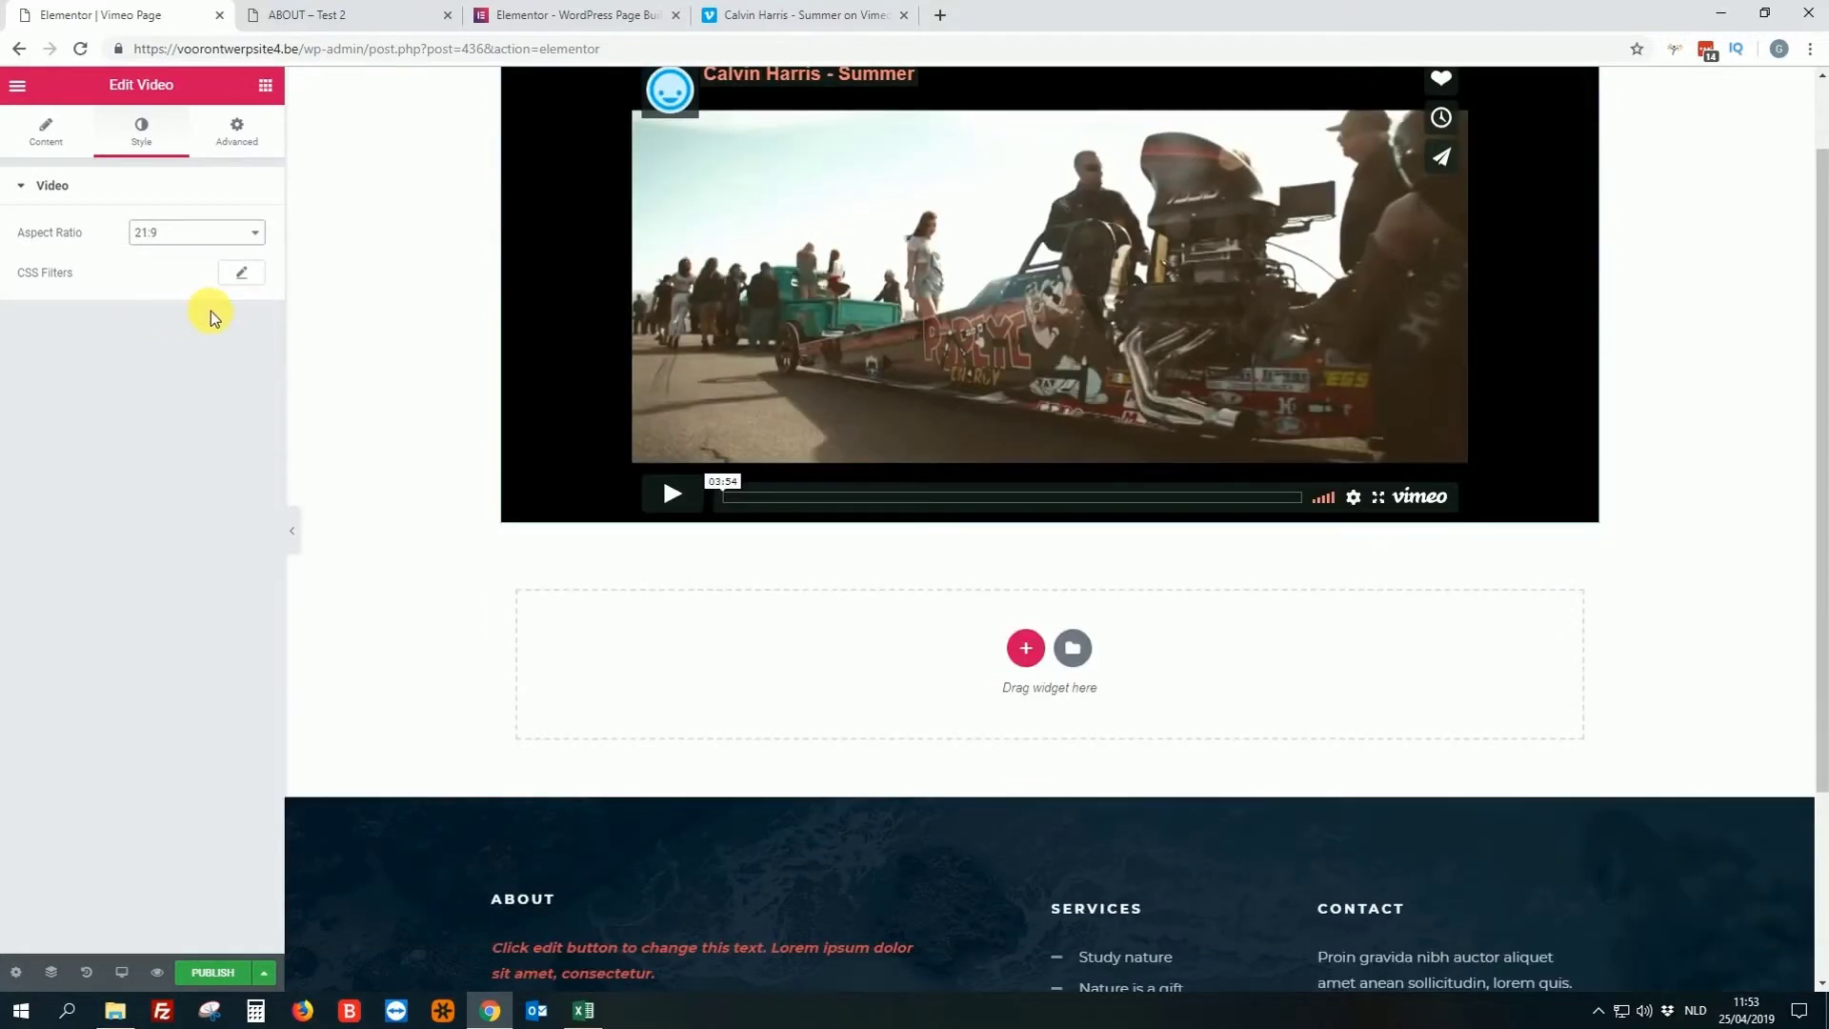
pyautogui.click(172, 232)
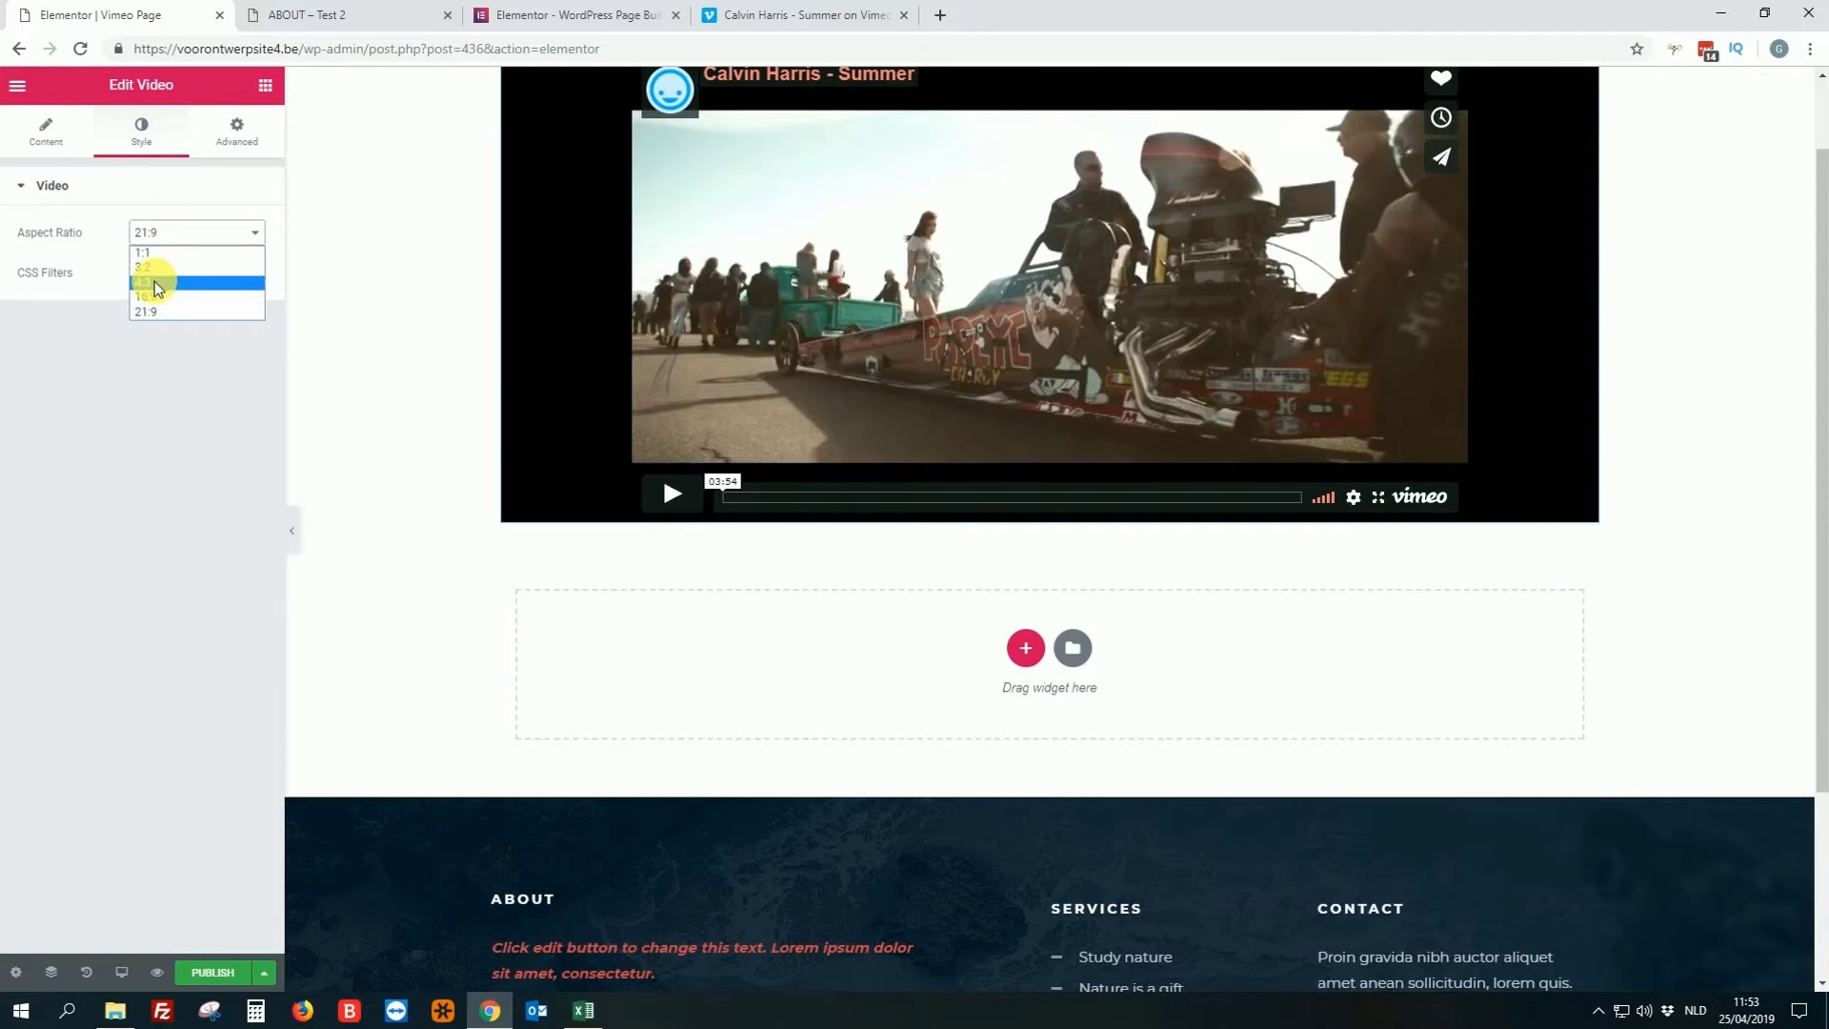
pyautogui.click(152, 295)
pyautogui.scroll(1, 408, 364)
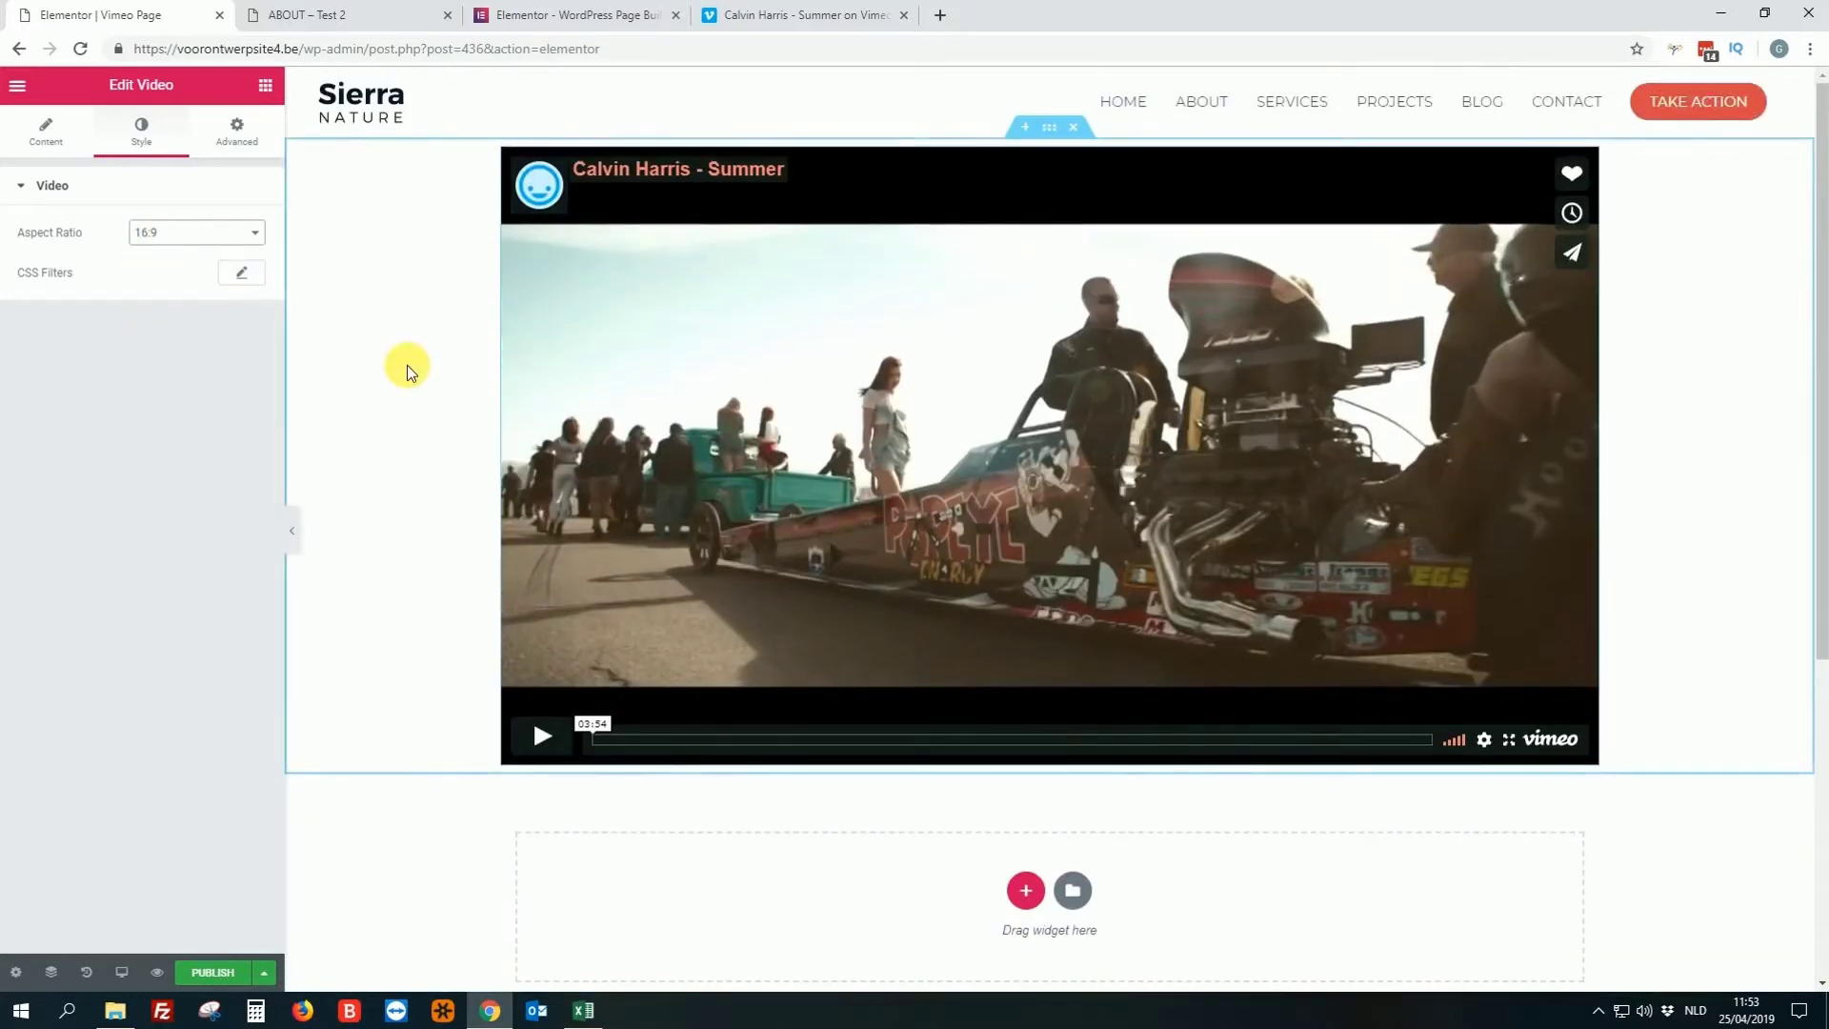
pyautogui.click(232, 141)
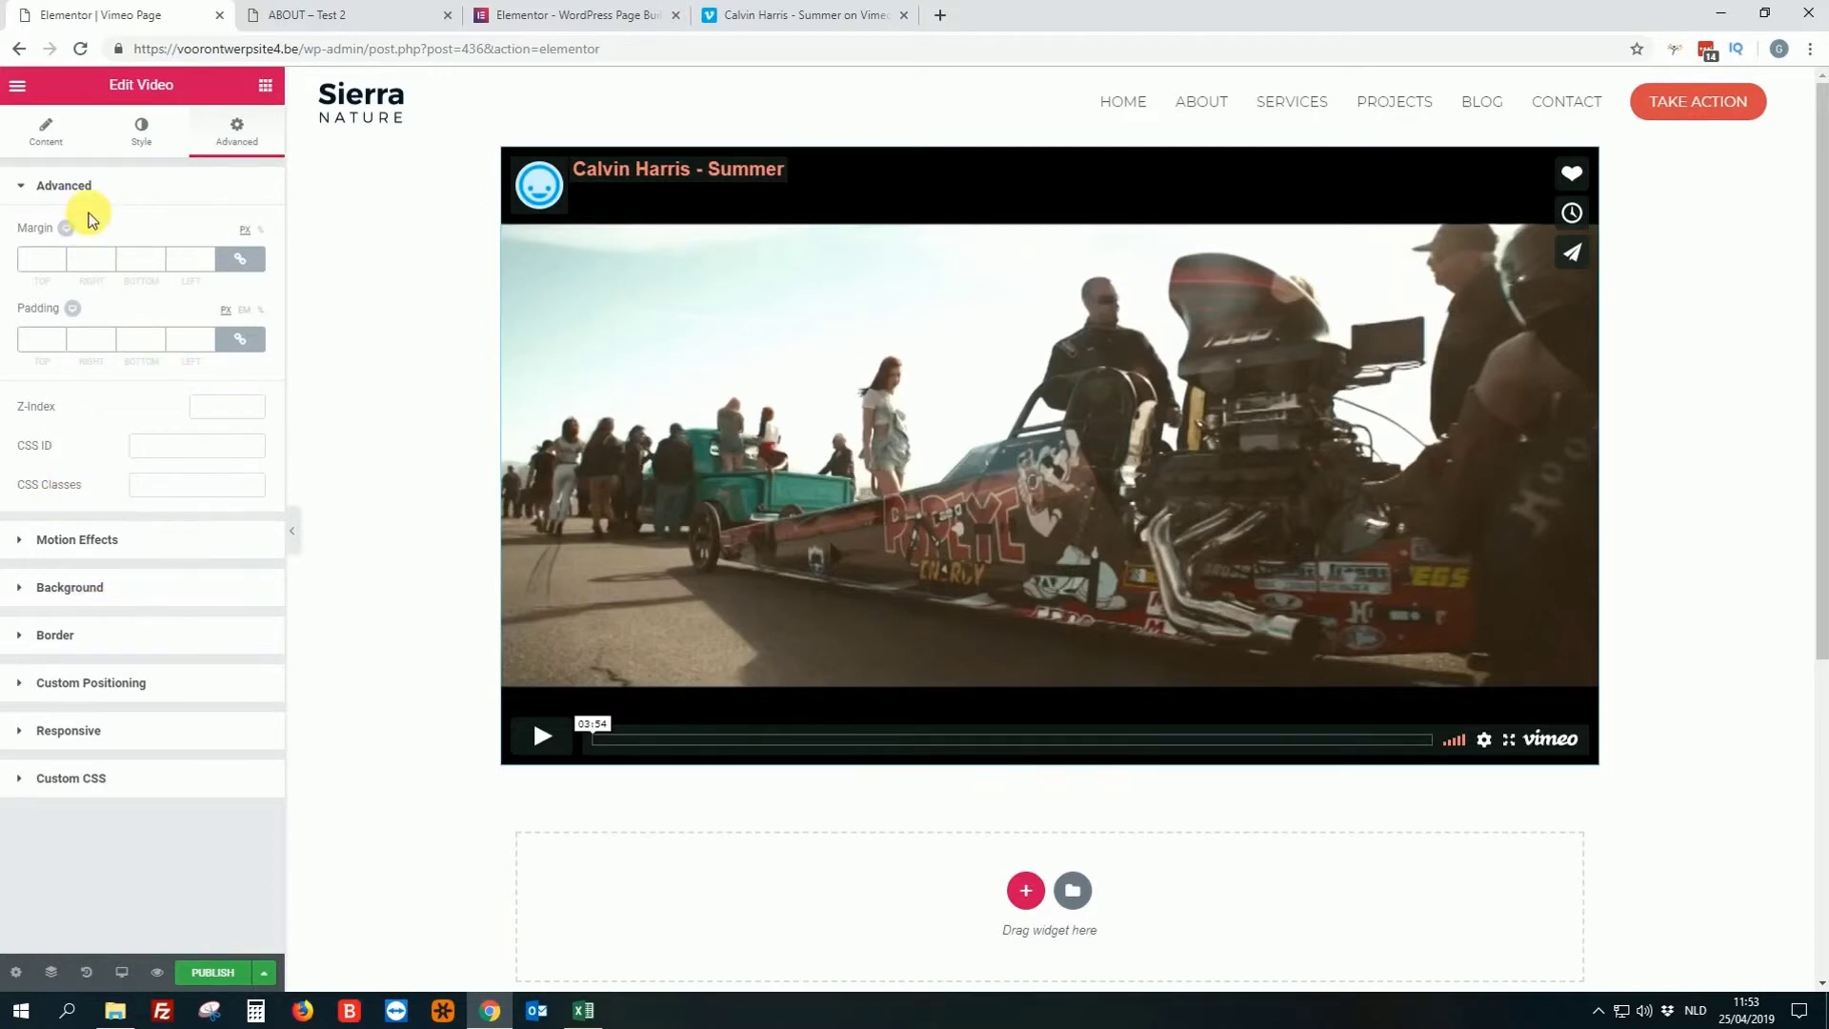
# Confirm Vimeo as the source in Content settings and briefly compare with the original Vimeo video.
pyautogui.click(46, 134)
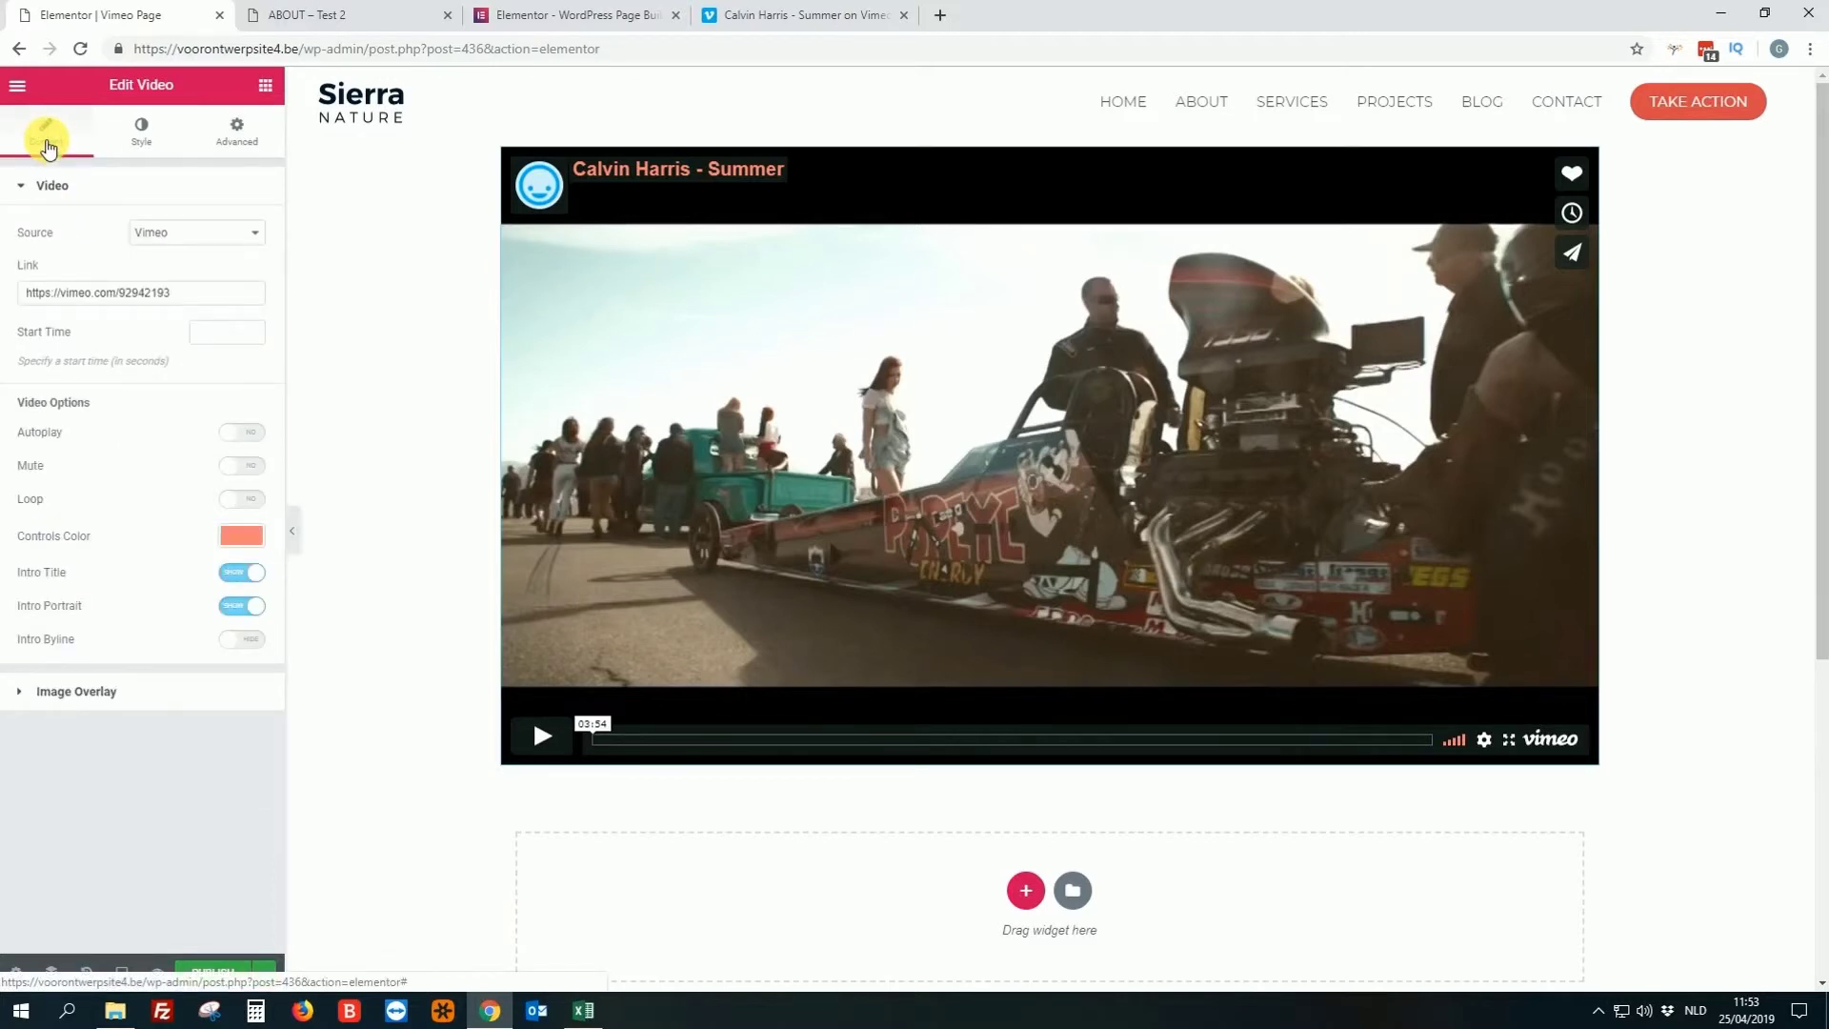
pyautogui.click(181, 238)
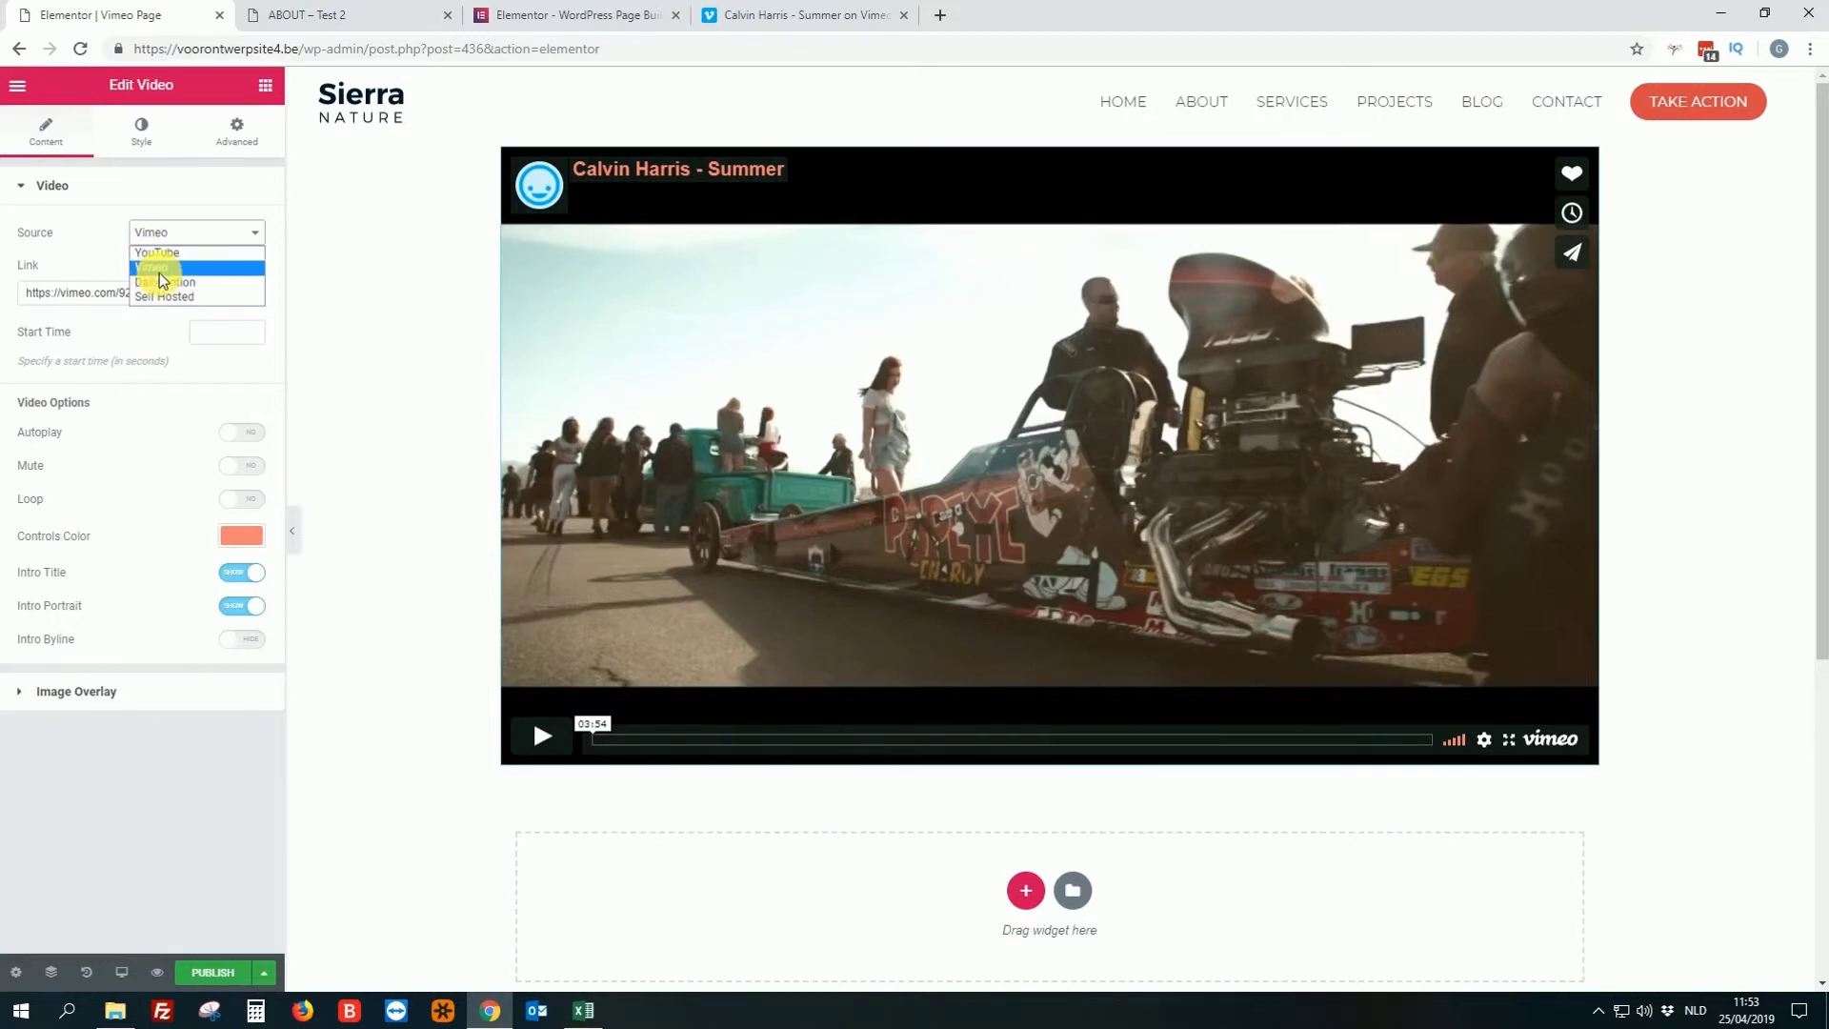
pyautogui.click(153, 268)
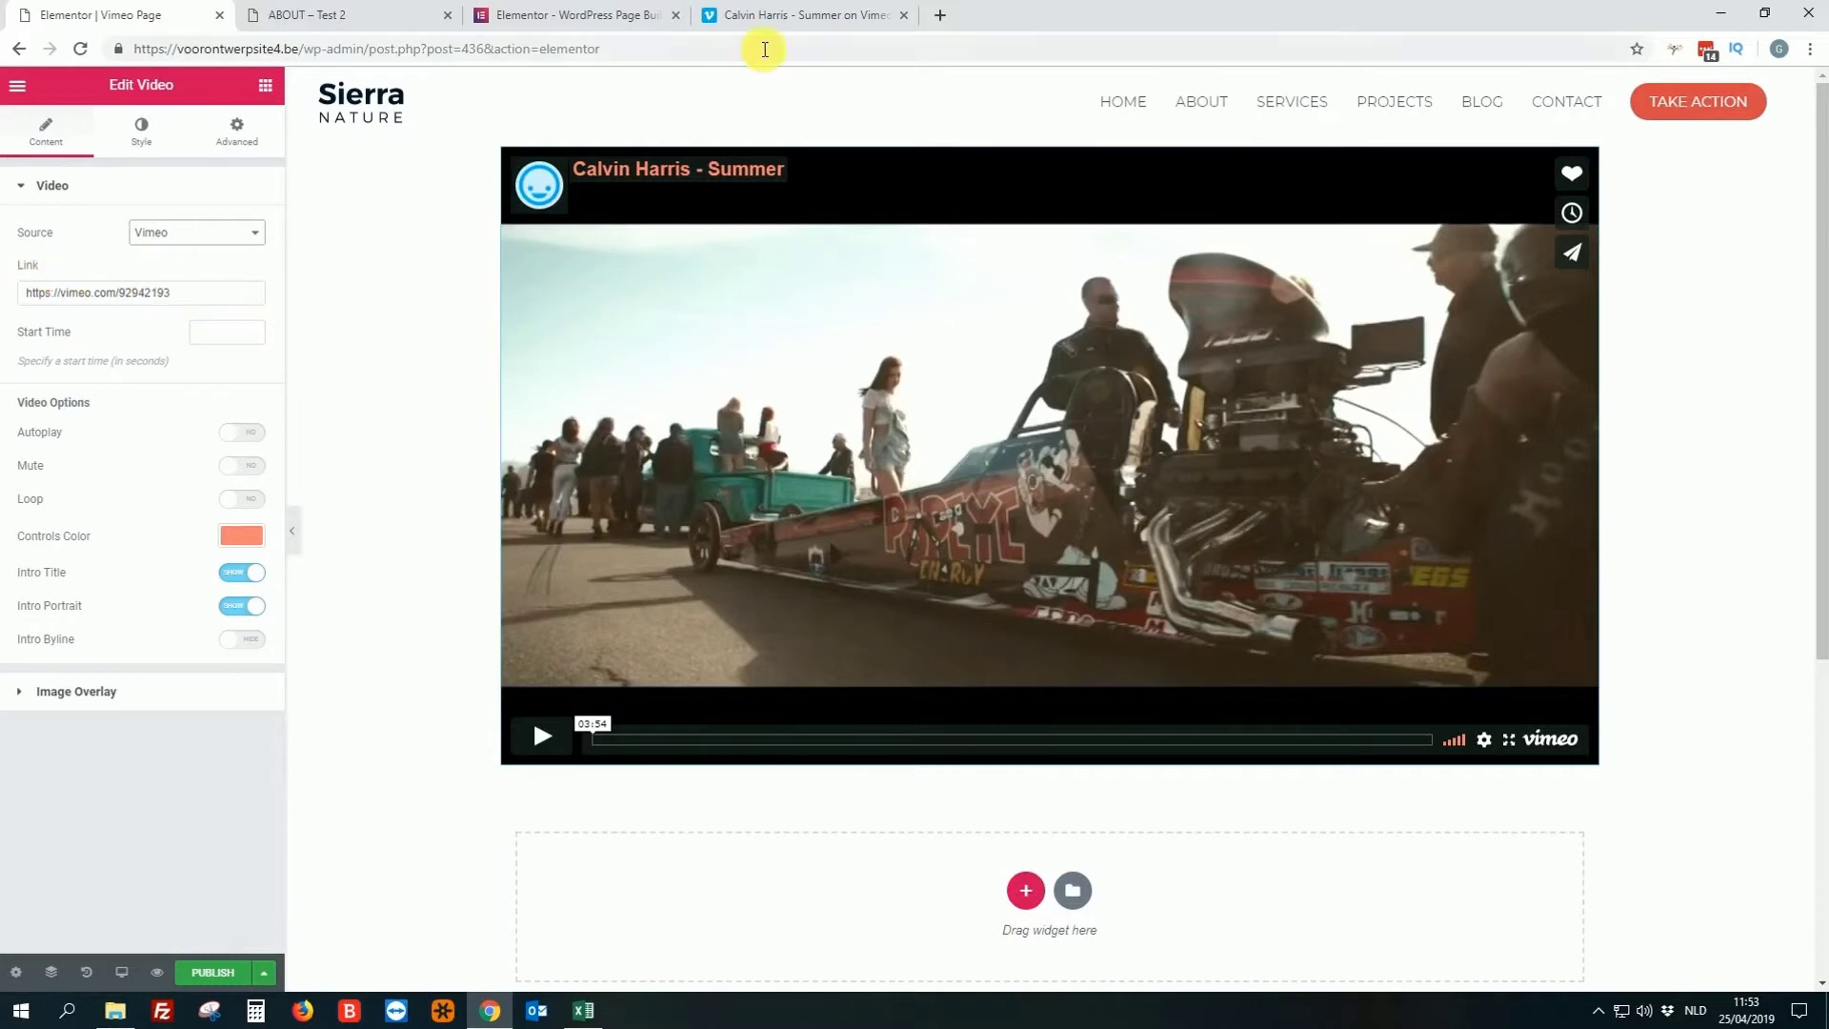
pyautogui.click(743, 15)
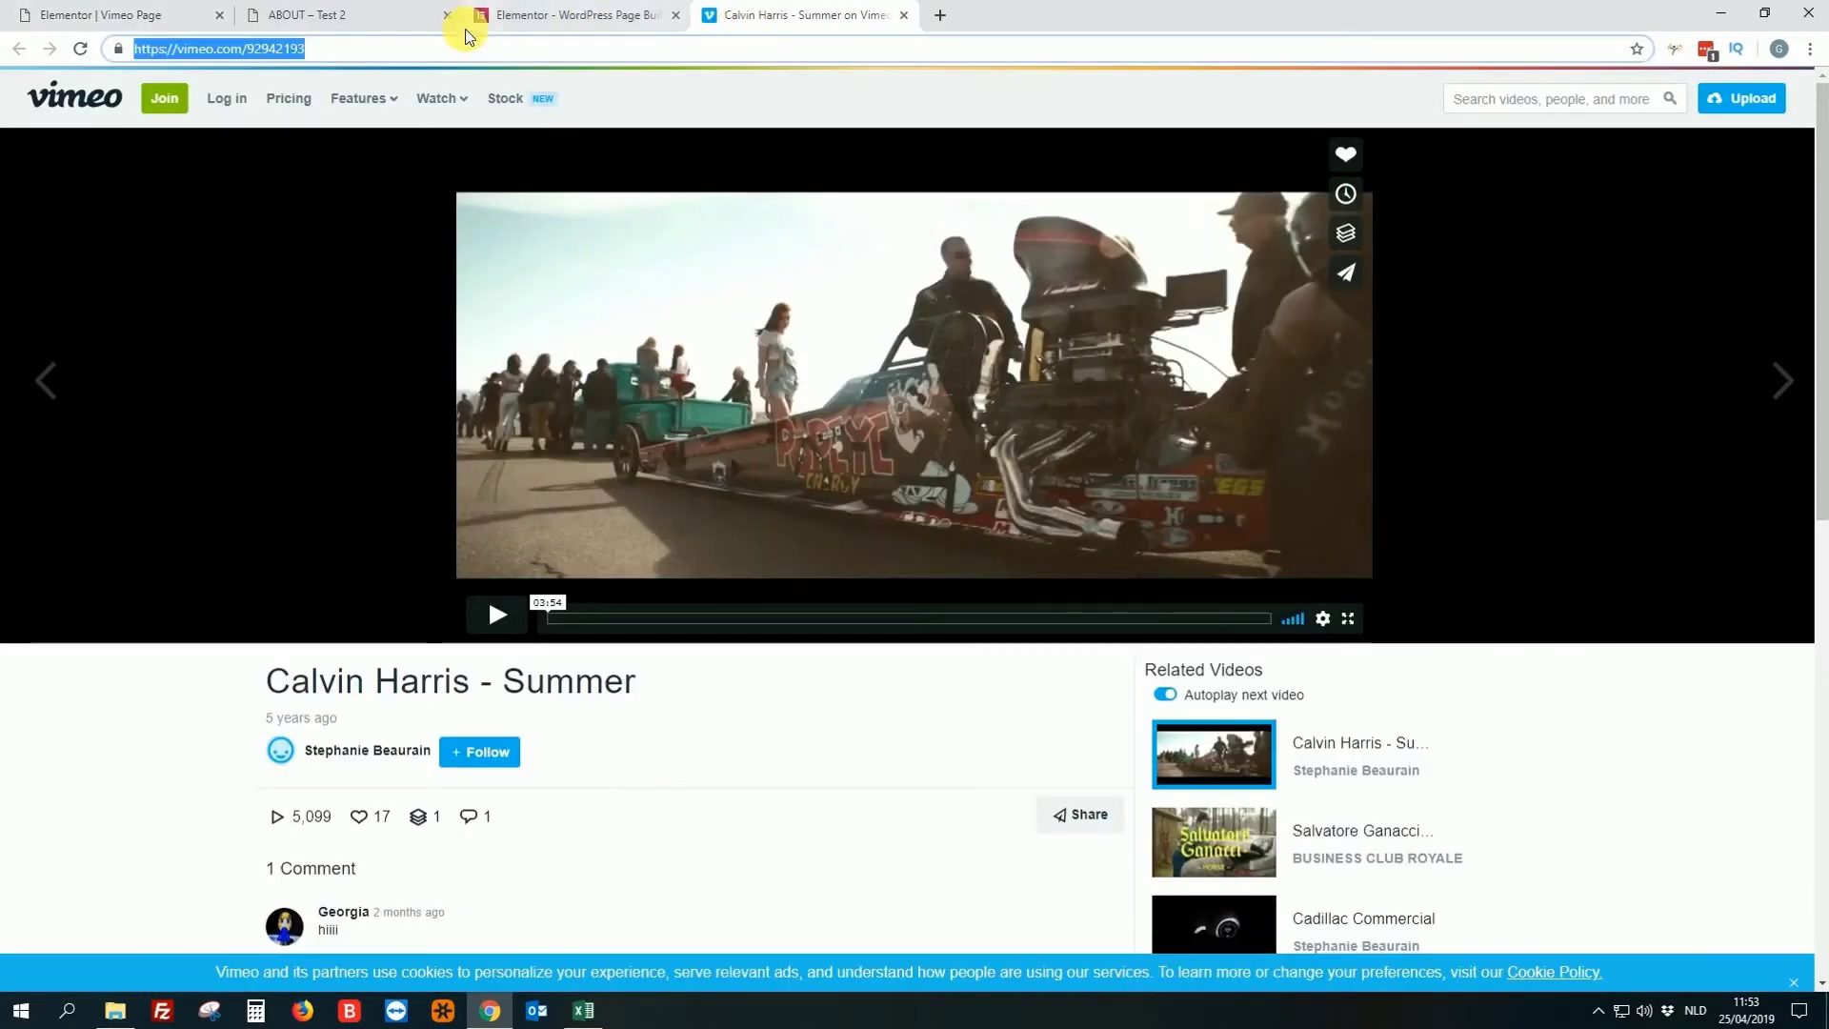
pyautogui.click(82, 16)
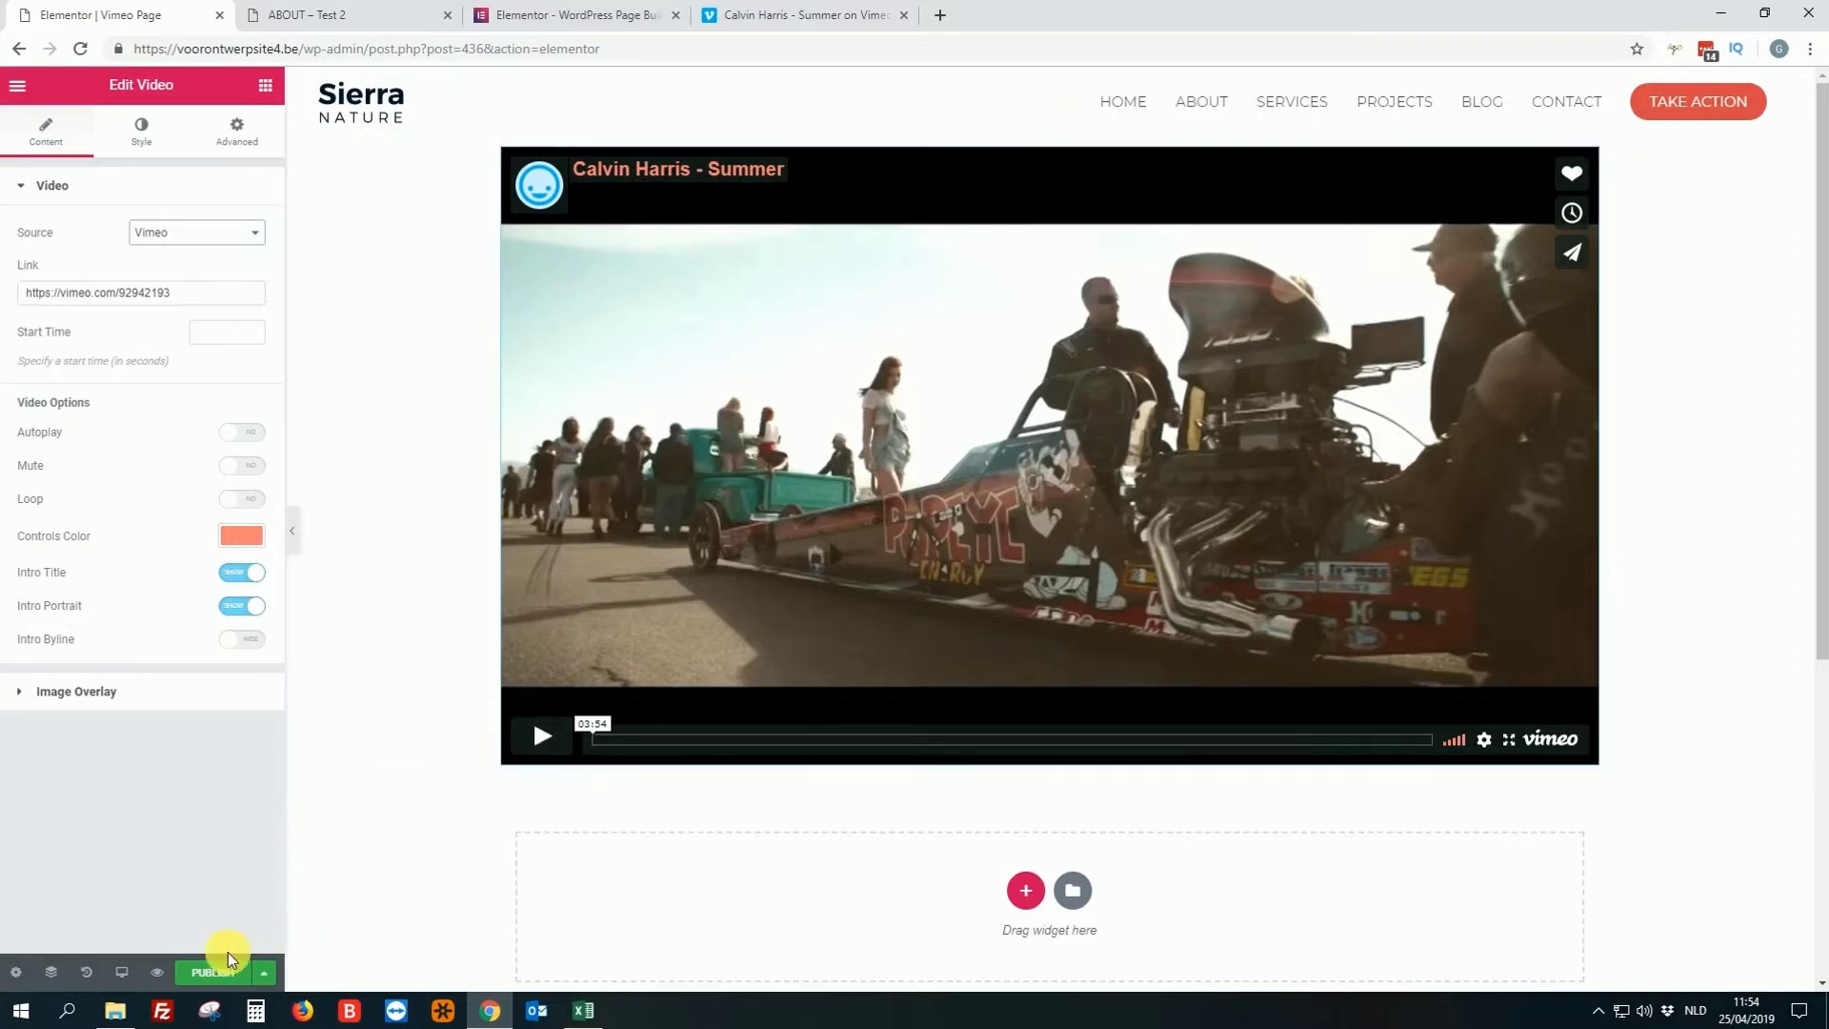
# Publish the Vimeo Page.
pyautogui.click(216, 973)
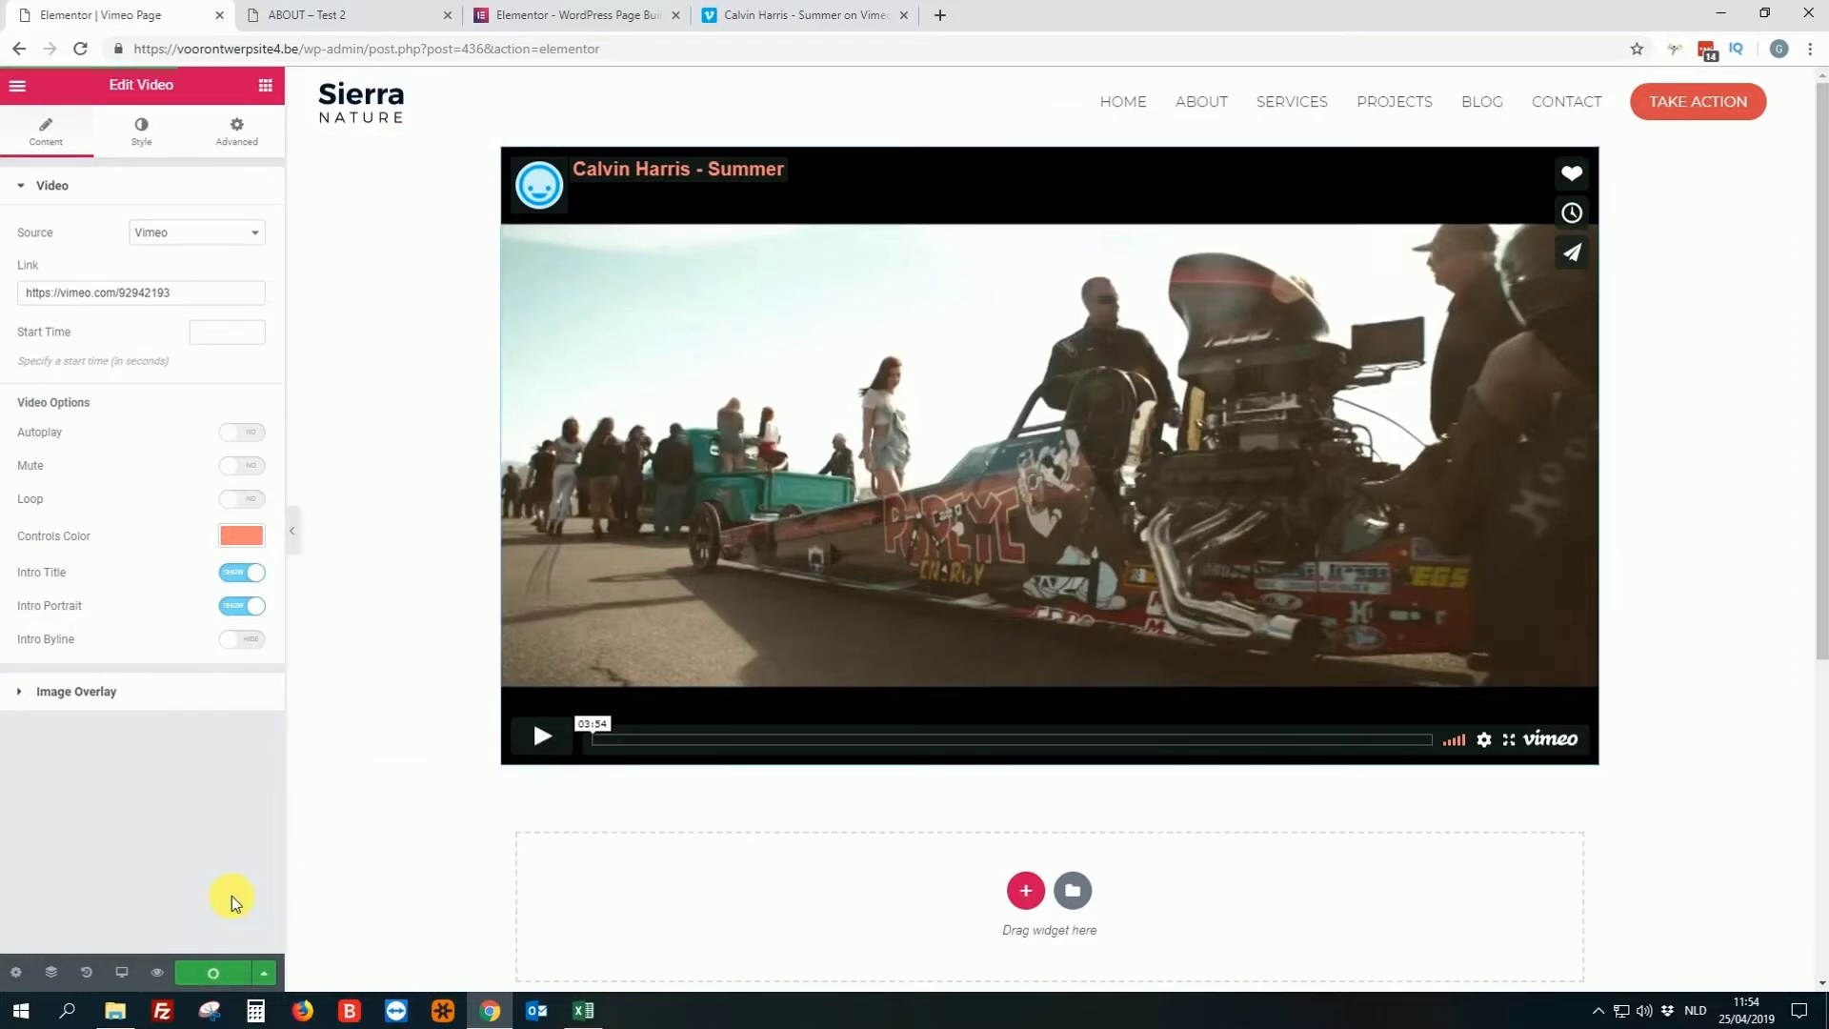